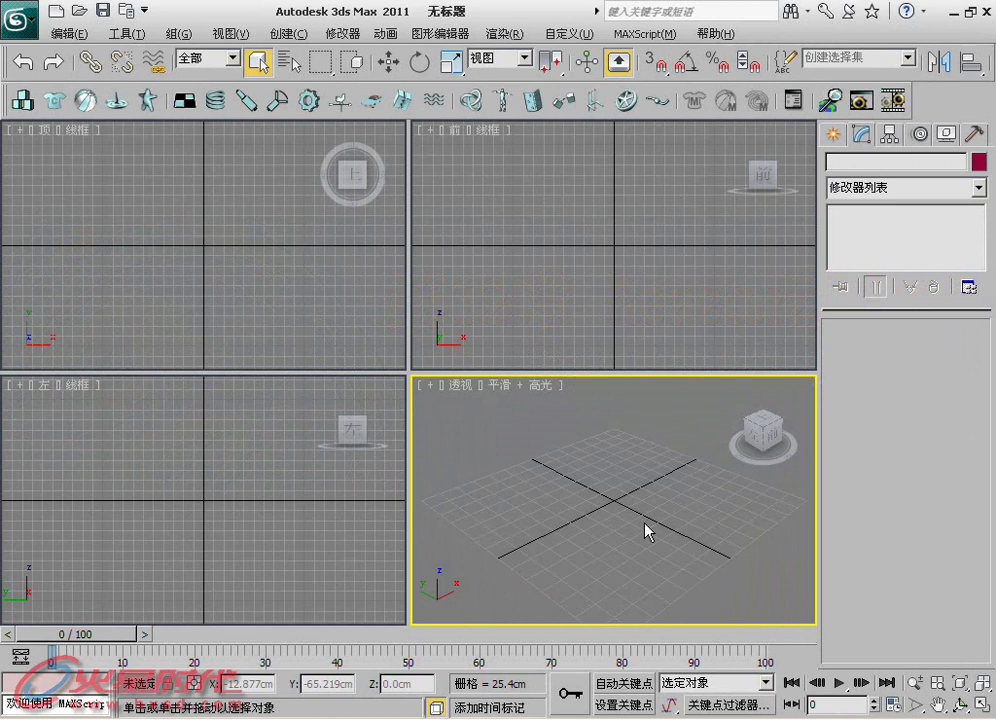
Bring up the Splines object types (Line, Rectangle, Helix) in the Create panel's Shapes category
click(598, 352)
click(610, 420)
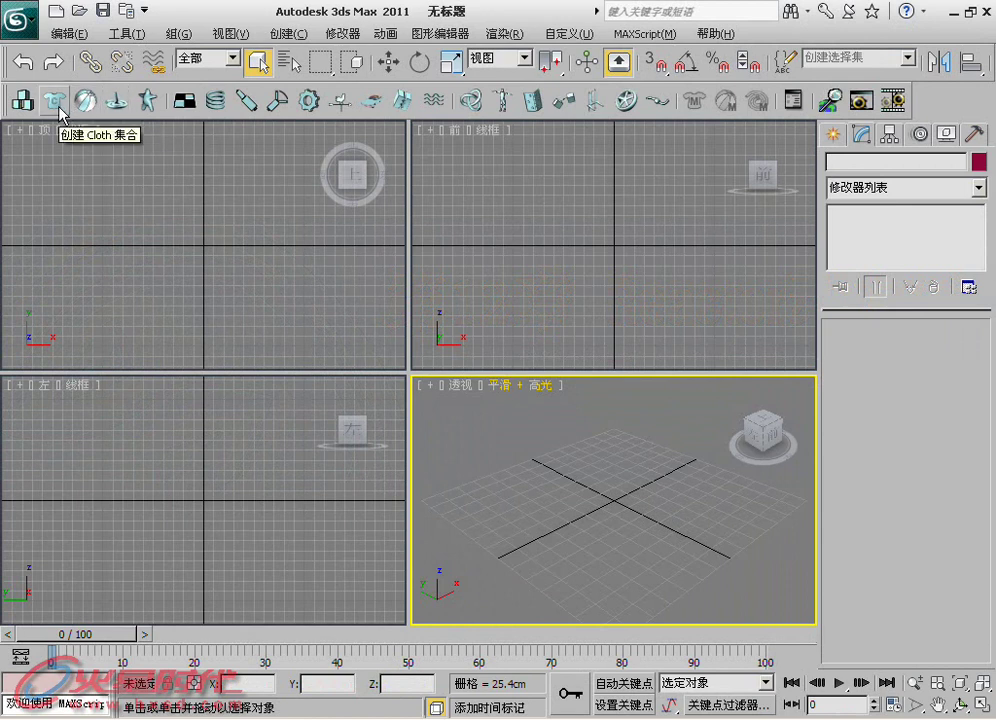
click(833, 134)
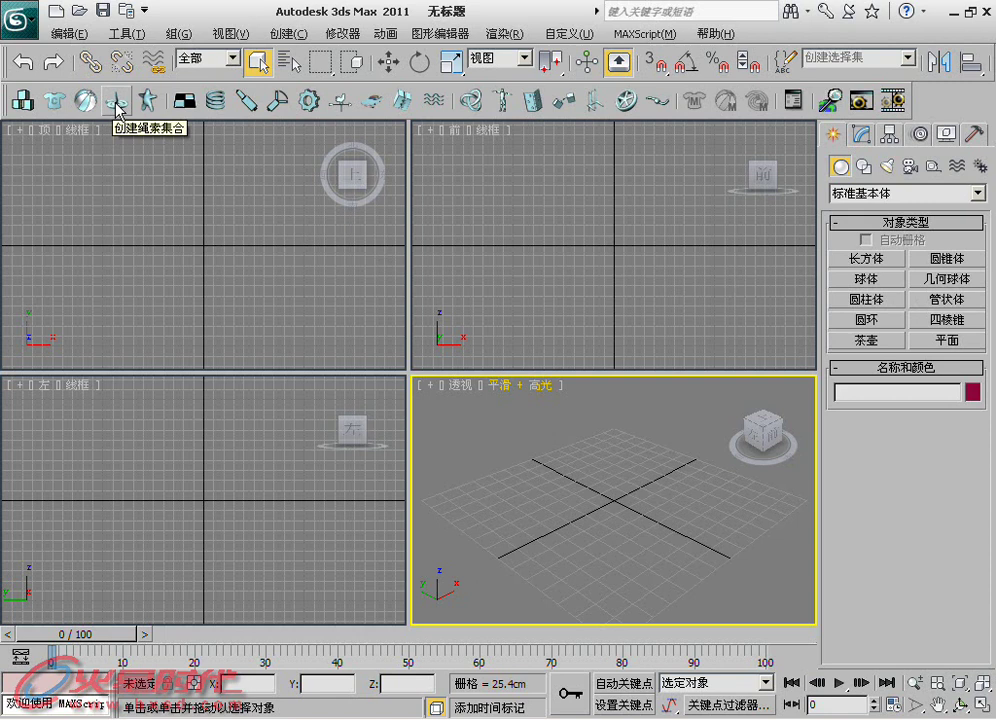
click(870, 169)
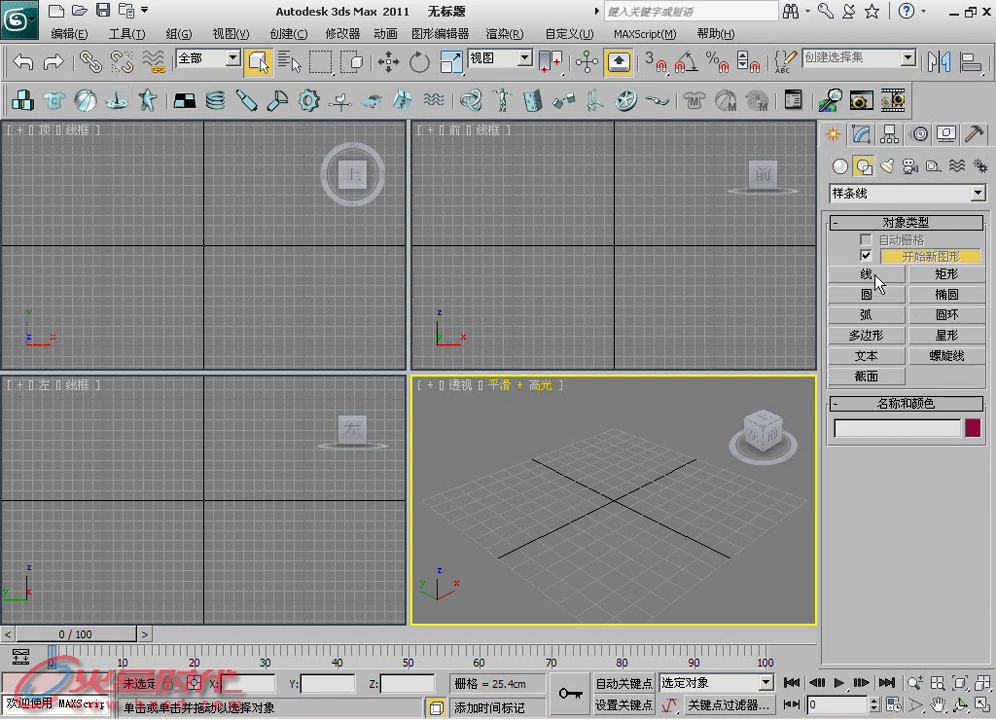
Draw a tapering helix at the grid centre and set its Turns to 1.97
click(958, 350)
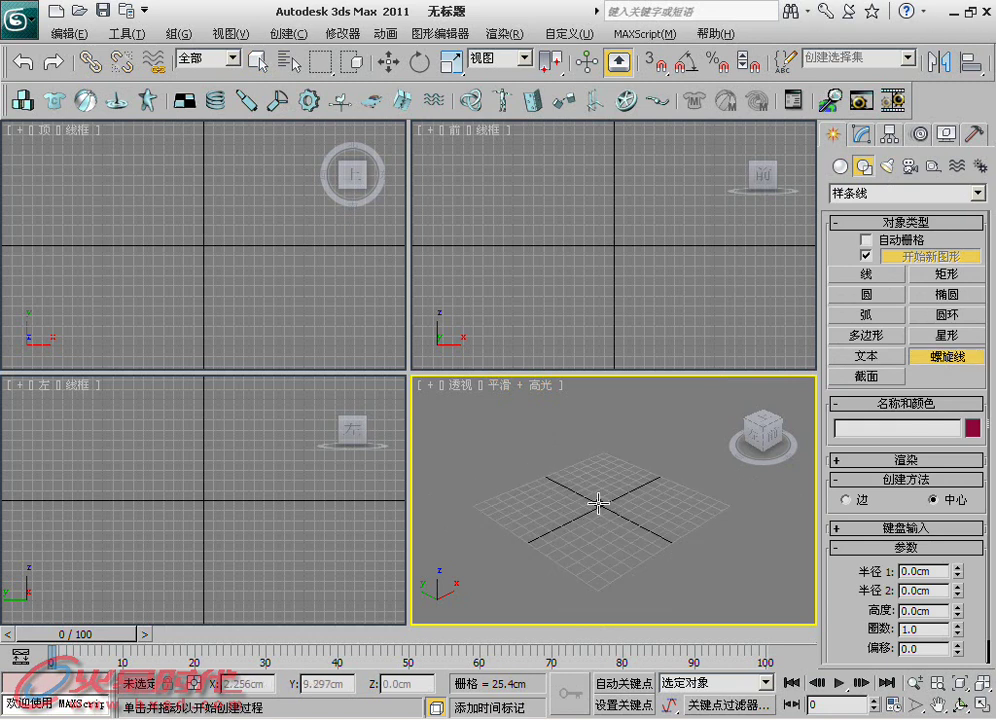
drag(598, 503, 605, 547)
click(609, 436)
click(670, 475)
drag(977, 624, 957, 500)
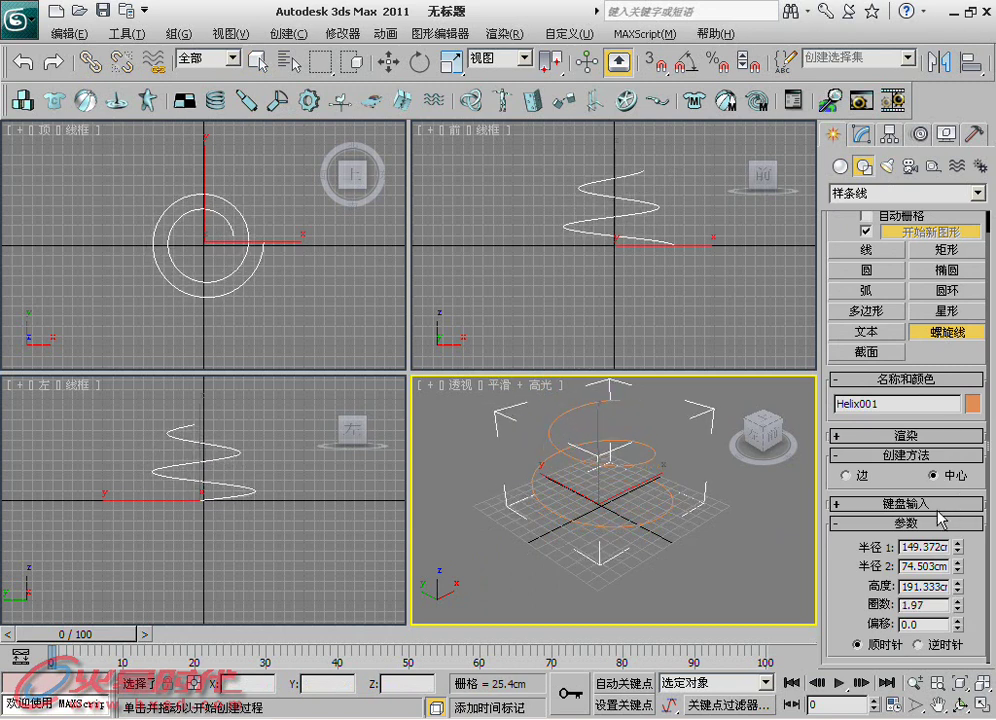
middle_drag(655, 494, 655, 527)
Select Helix001 and maximize the Perspective viewport centred on it
right_click(596, 422)
drag(649, 413, 591, 529)
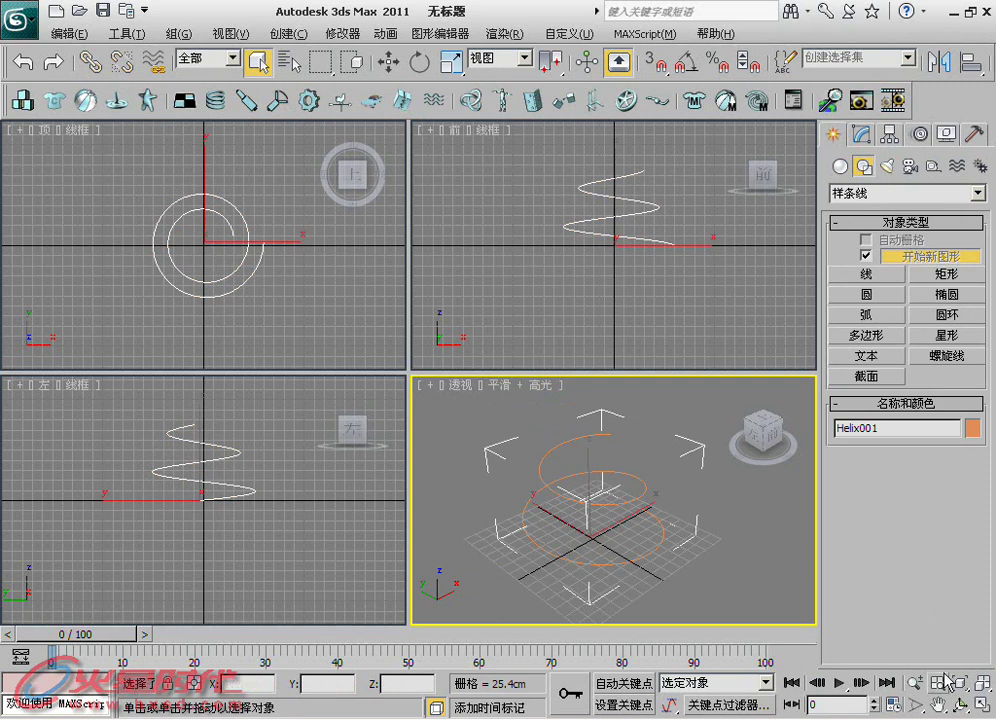
click(983, 707)
middle_drag(562, 406, 627, 406)
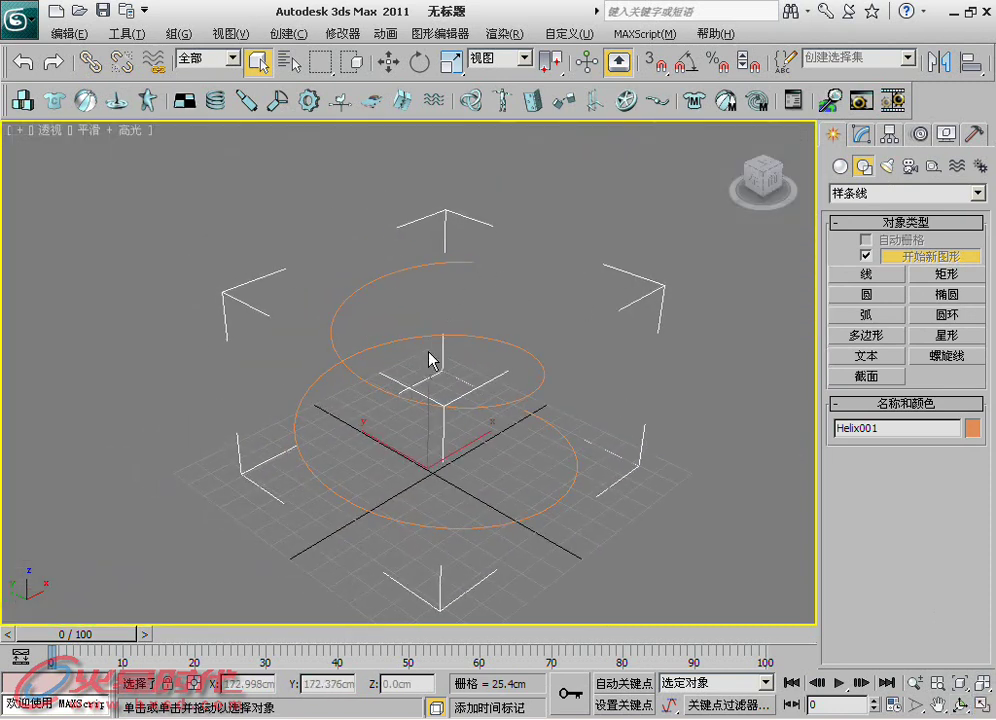
drag(576, 264, 190, 435)
Add a Normalize Spline modifier to Helix001 from the Modifier List
click(866, 136)
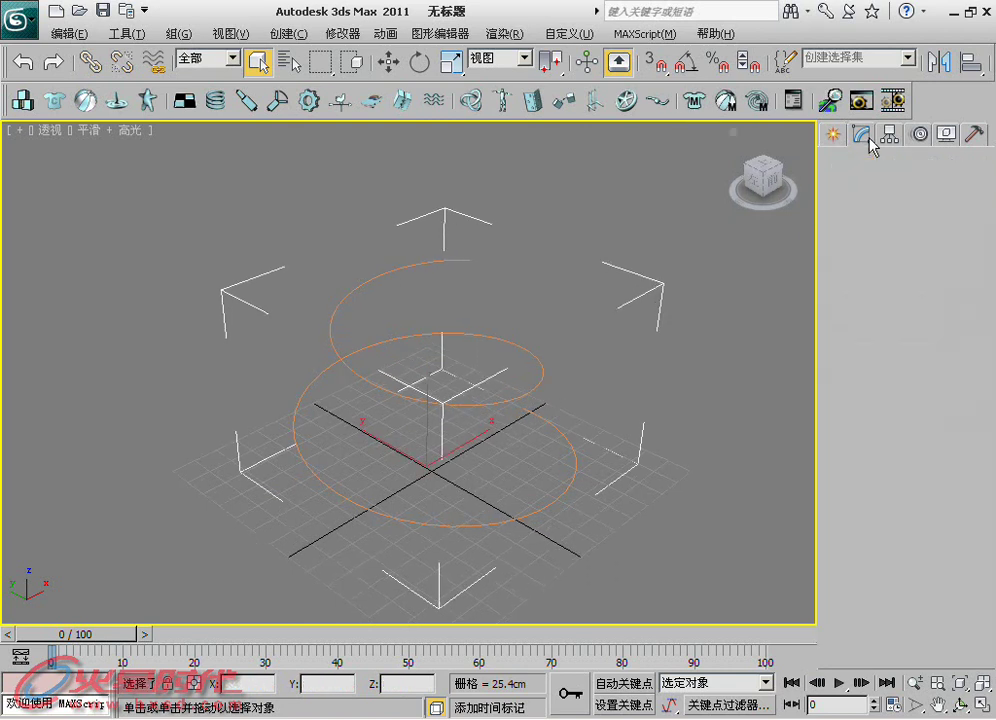
click(856, 188)
drag(980, 328, 980, 433)
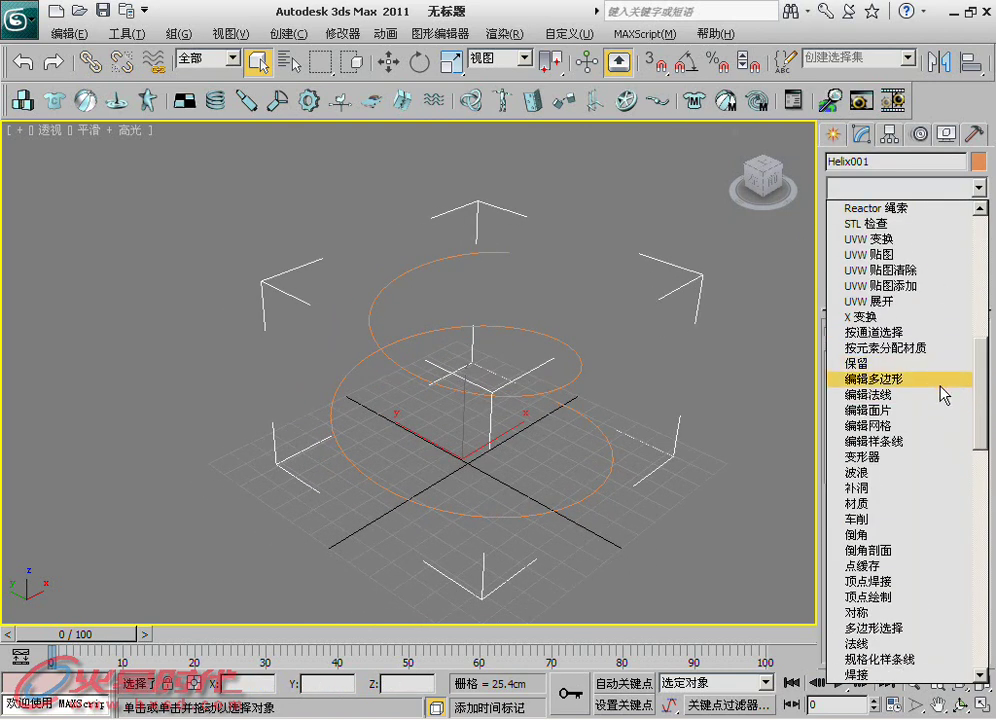
drag(981, 433, 982, 478)
click(880, 517)
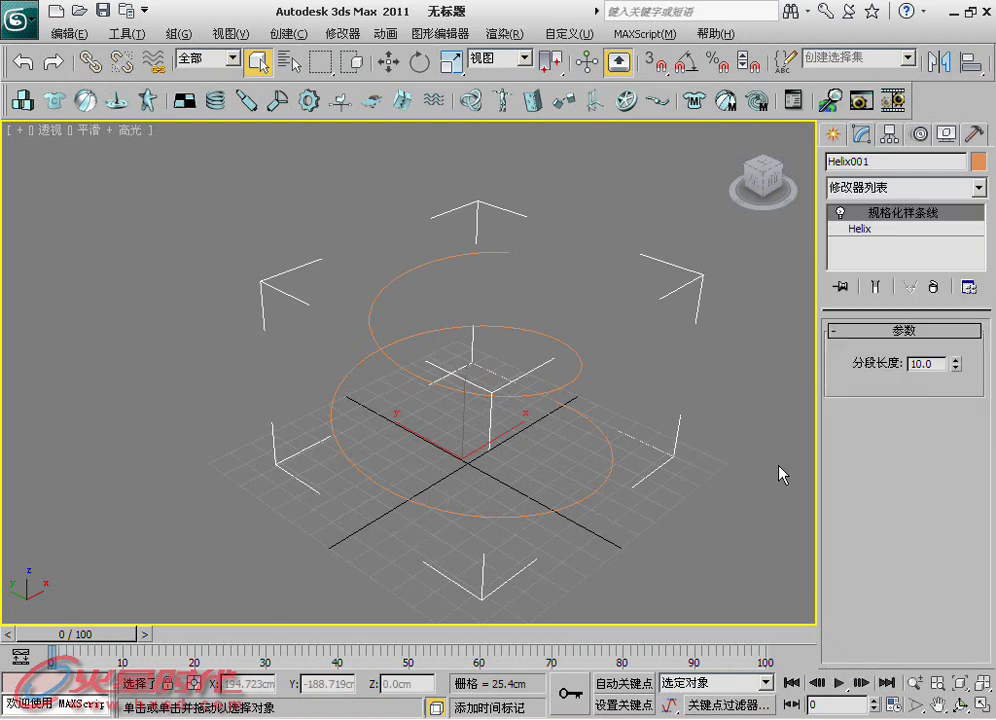
Enable Vertex Ticks in the helix's Object Properties
right_click(478, 372)
click(523, 455)
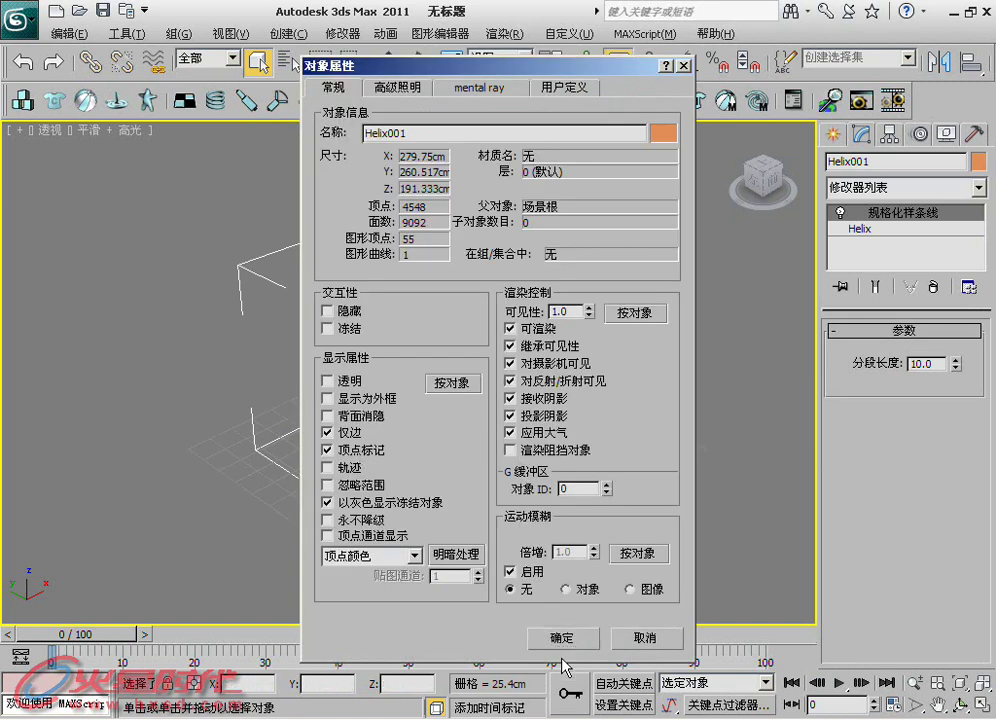
click(562, 637)
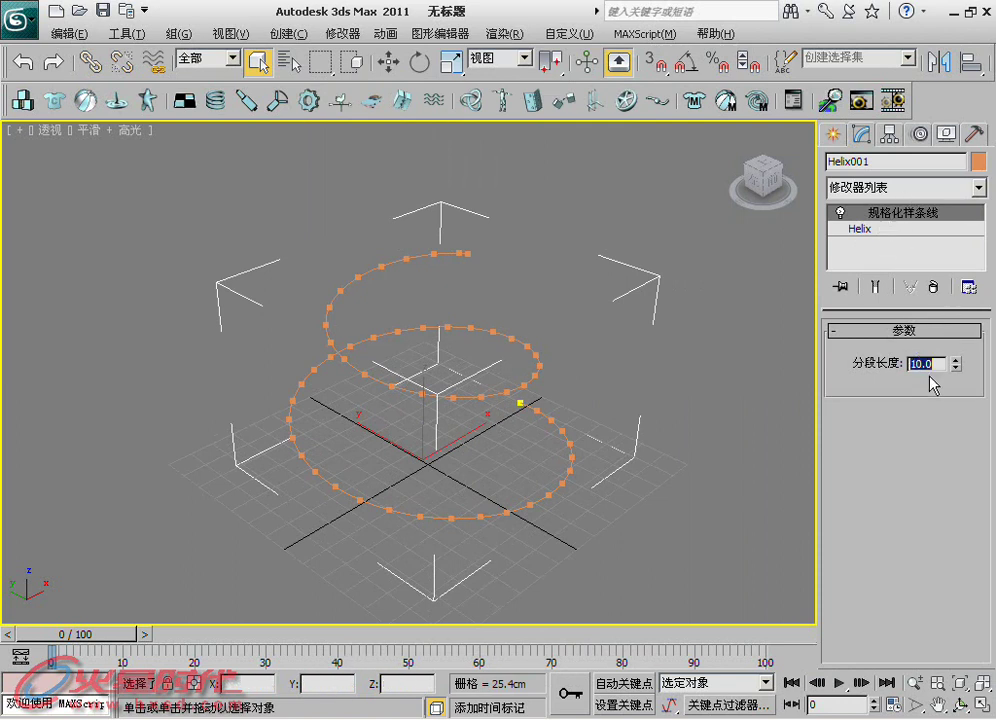
text(20)
key(Return)
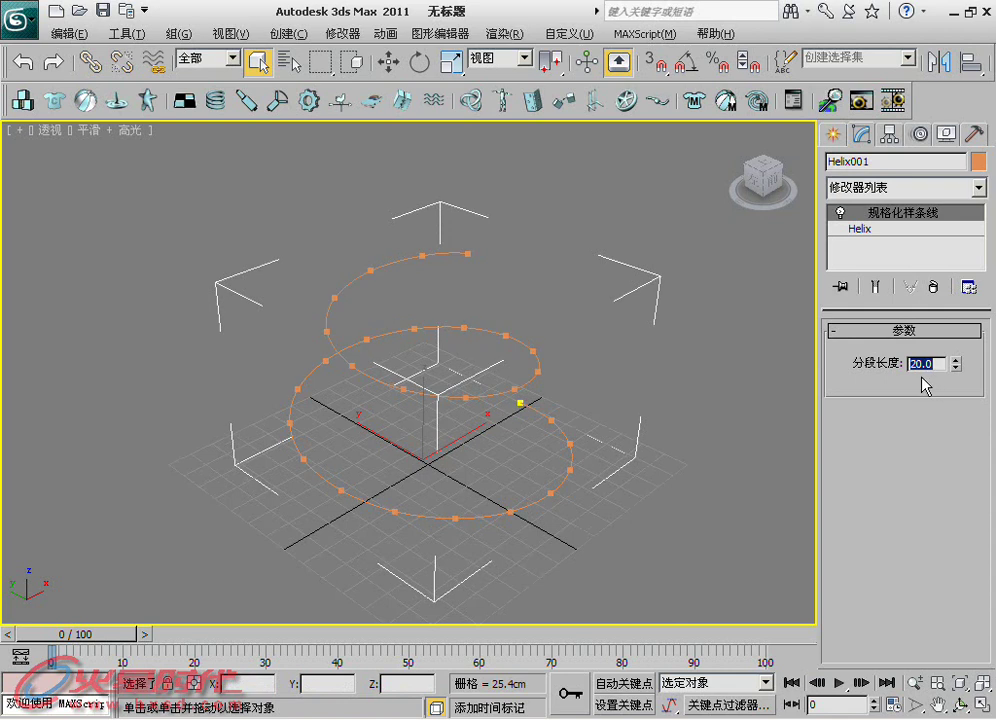
middle_drag(469, 382, 481, 481)
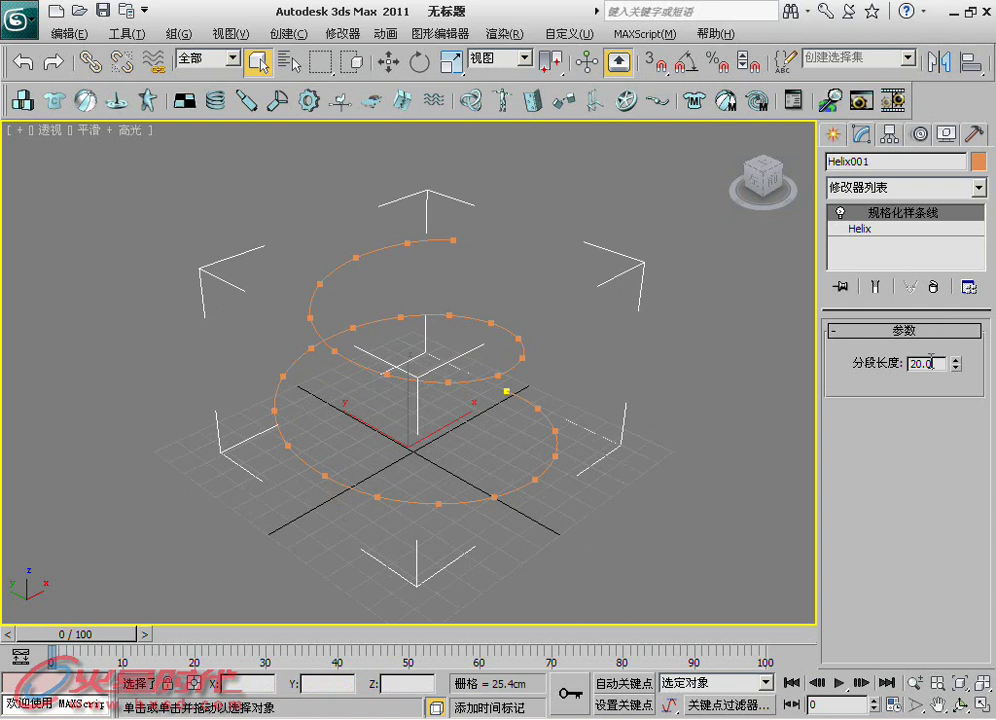
text(10)
key(Return)
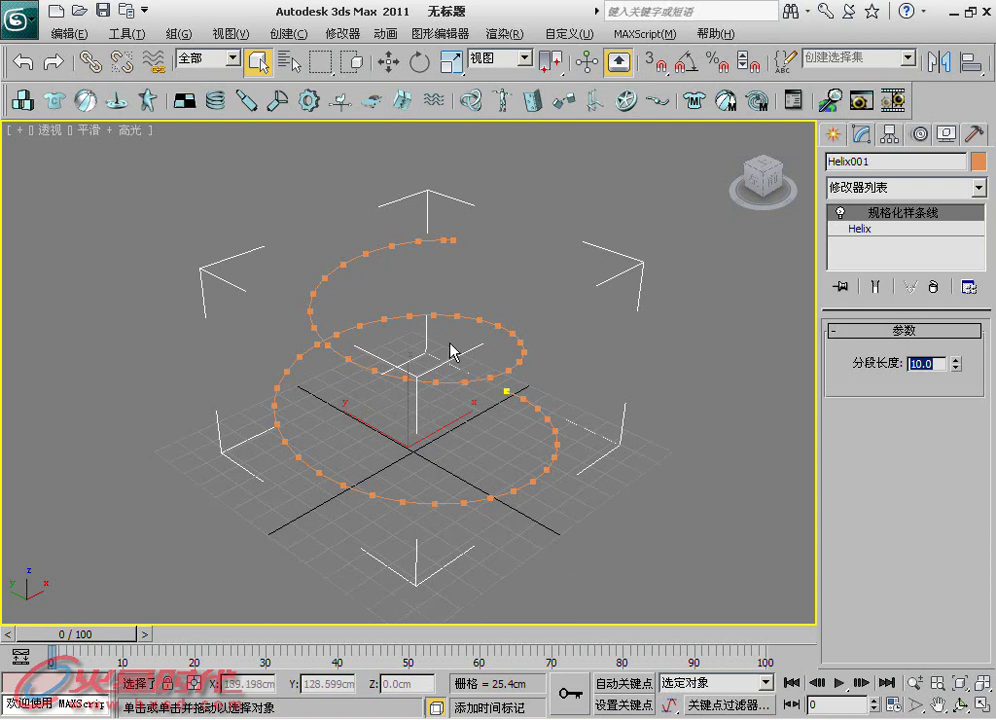
middle_drag(425, 378, 380, 345)
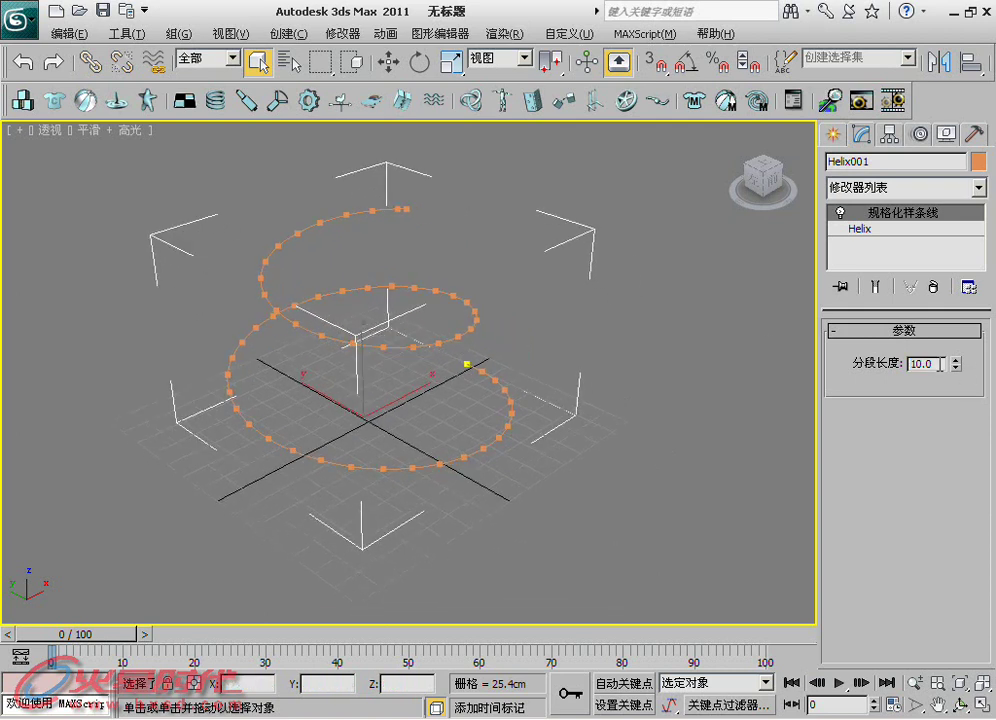
Apply the Reactor Rope modifier to Helix001 and expand its sub-levels
middle_drag(465, 322, 545, 328)
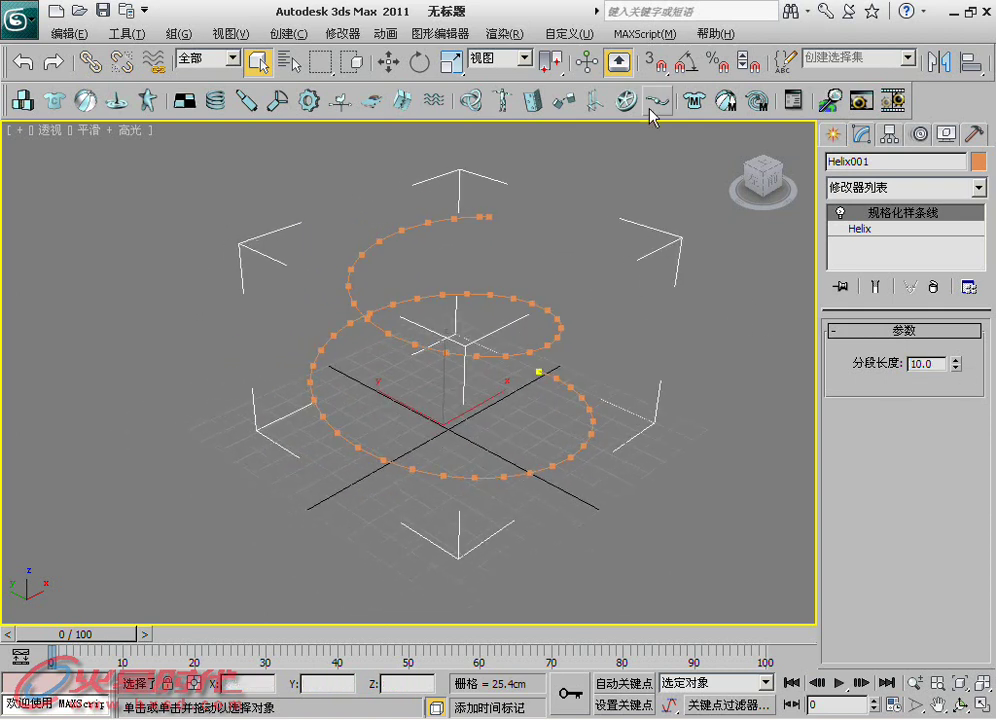
click(755, 104)
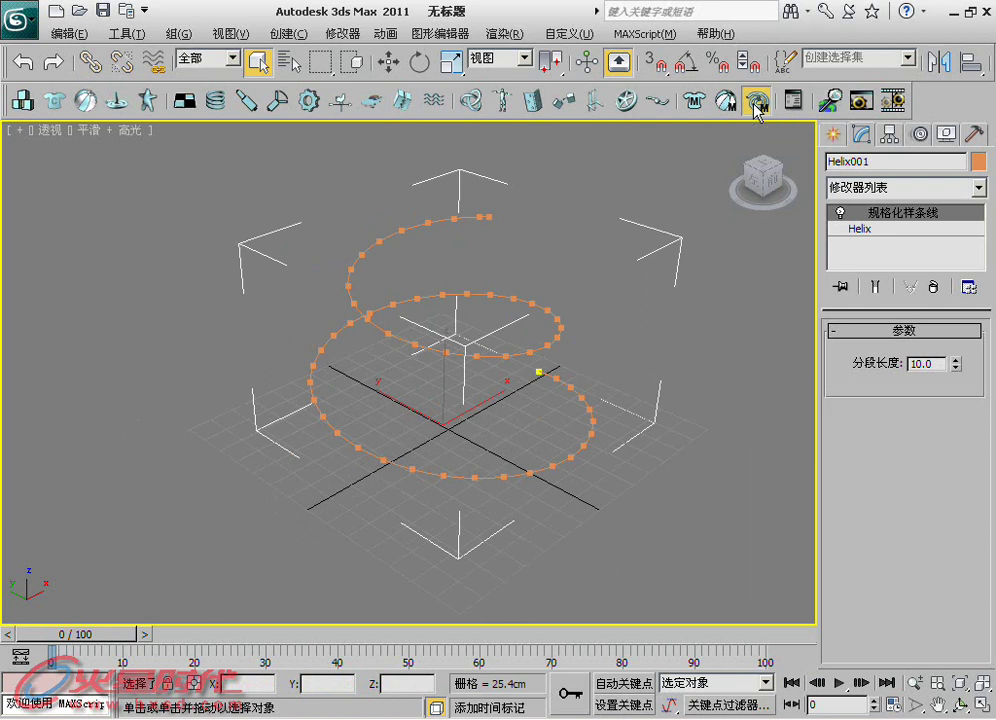
click(857, 212)
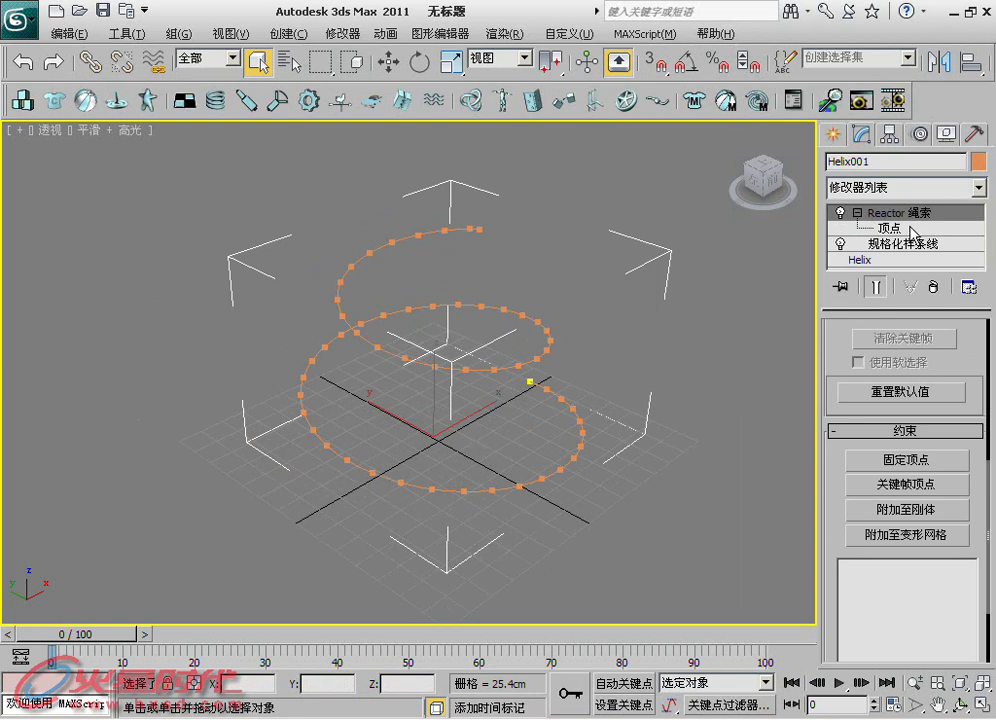
Select the helix's top-end vertices and fix them to the world
click(884, 228)
scroll(473, 260, up, 3)
drag(527, 157, 481, 190)
scroll(580, 310, down, 4)
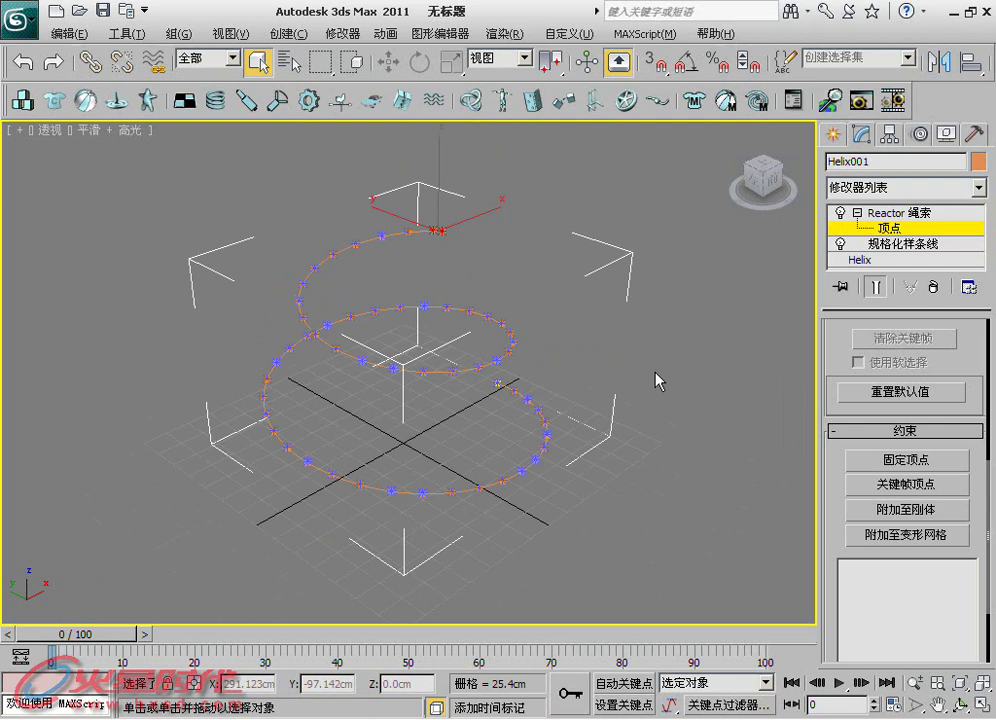
click(922, 463)
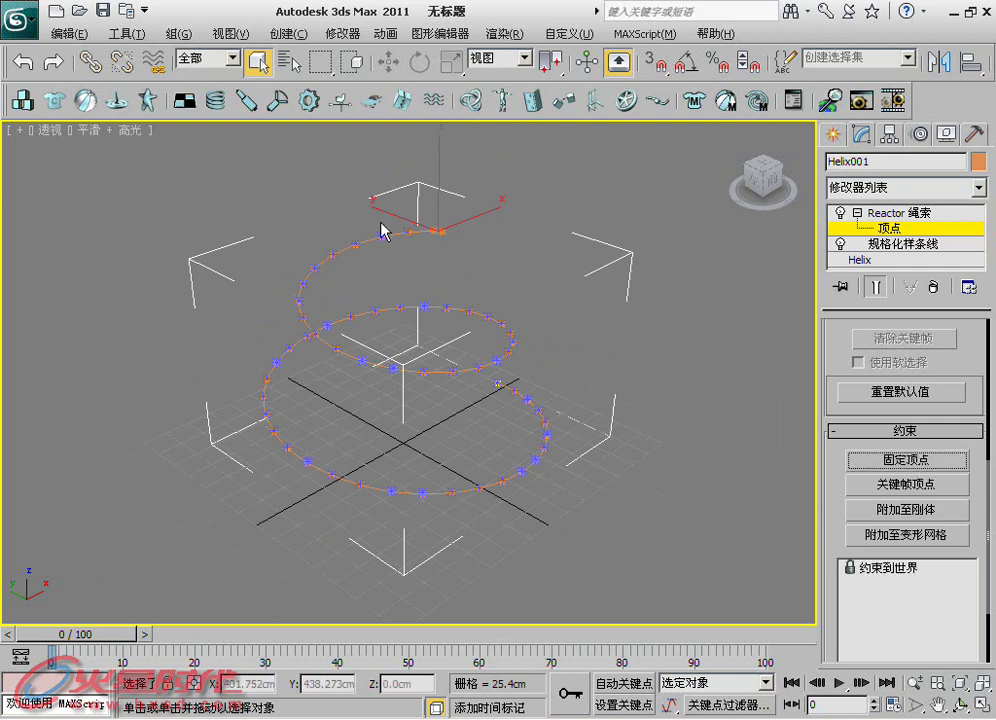
alt+middle_drag(539, 244, 485, 224)
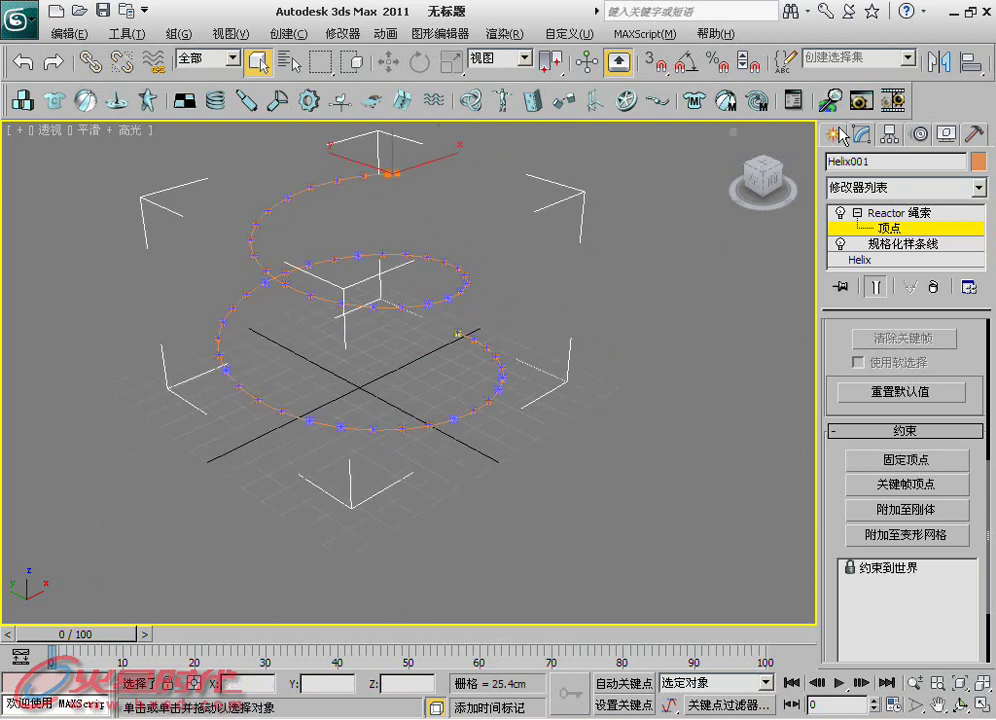
click(832, 133)
Create Sphere001 next to the helix's lower end and show it as wireframe
click(840, 166)
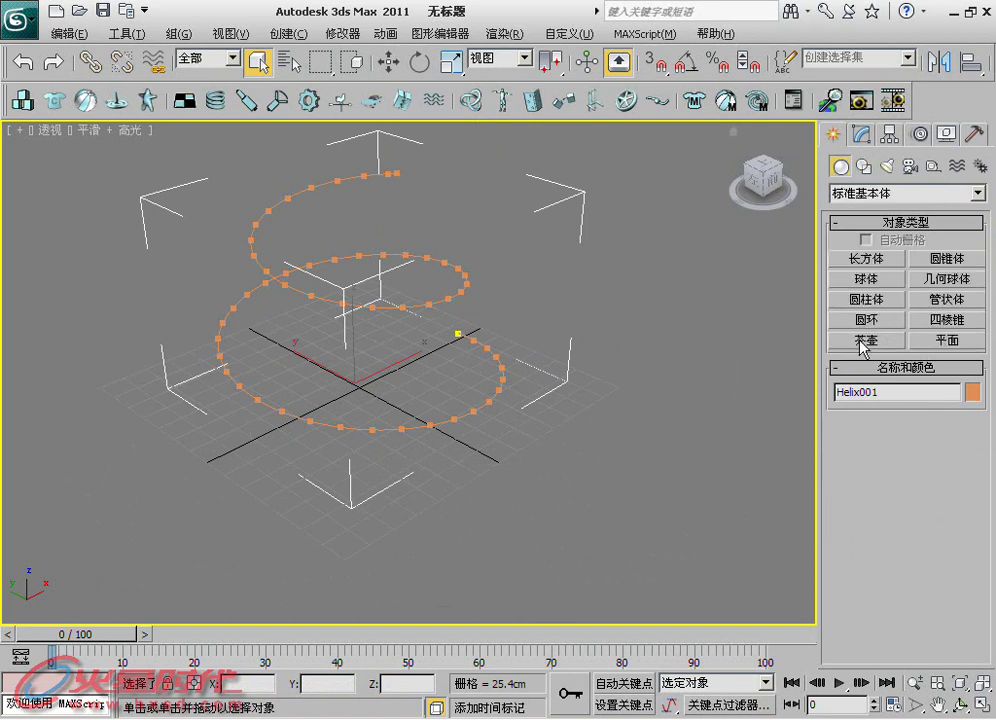
click(866, 279)
scroll(527, 360, up, 2)
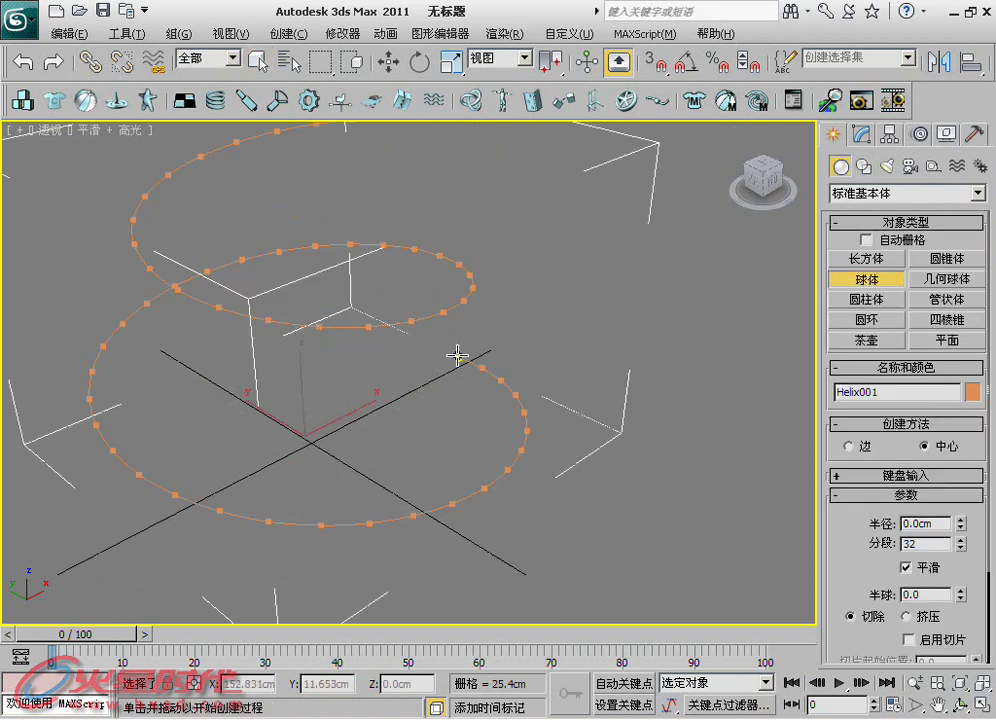
drag(456, 356, 481, 390)
right_click(481, 390)
mouse_move(481, 390)
alt+middle_down()
mouse_move(462, 364)
mouse_move(613, 358)
alt+middle_up()
key(F3)
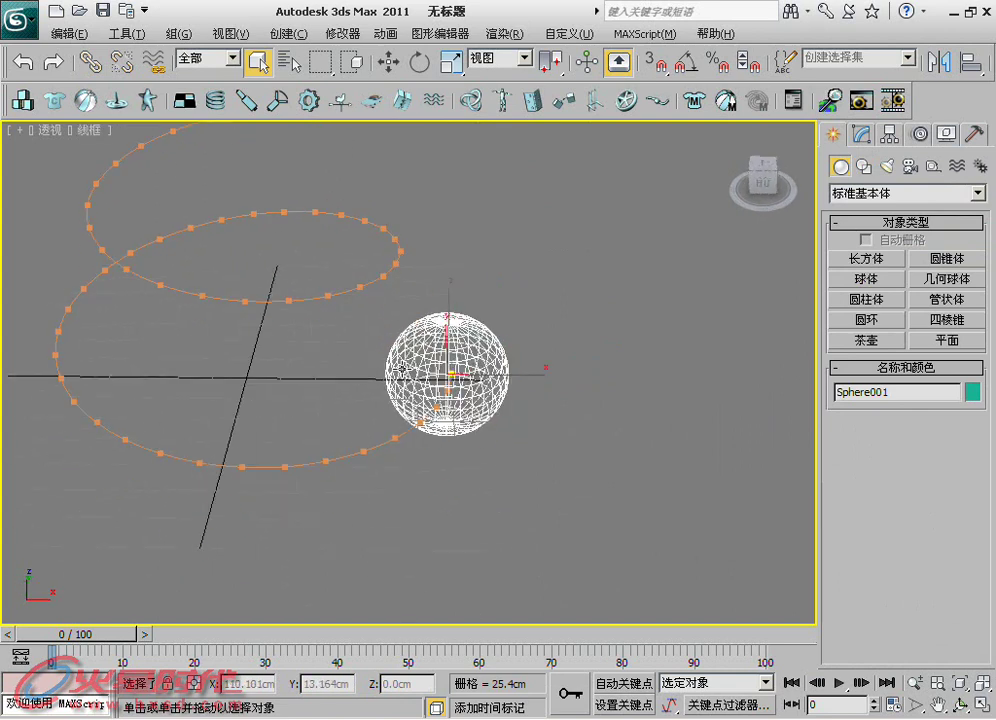
Switch to Move mode, select Helix001 and bring up its context menu
right_click(613, 358)
click(516, 374)
alt+middle_drag(516, 374, 516, 236)
drag(491, 202, 382, 245)
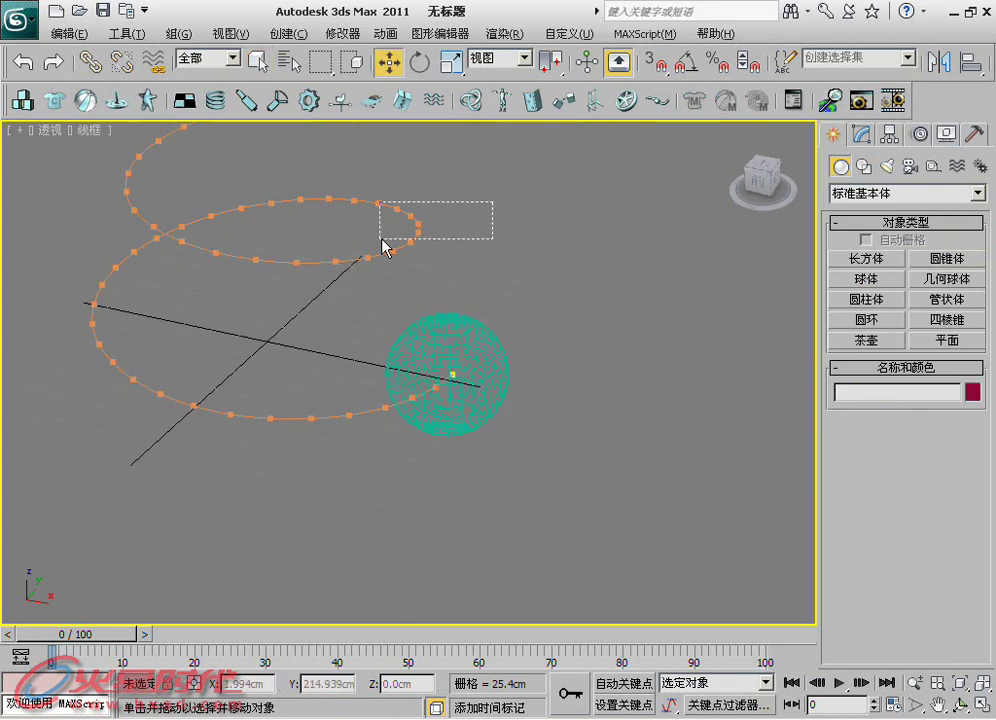
right_click(412, 229)
Turn off Vertex Ticks in Helix001's Object Properties
click(455, 335)
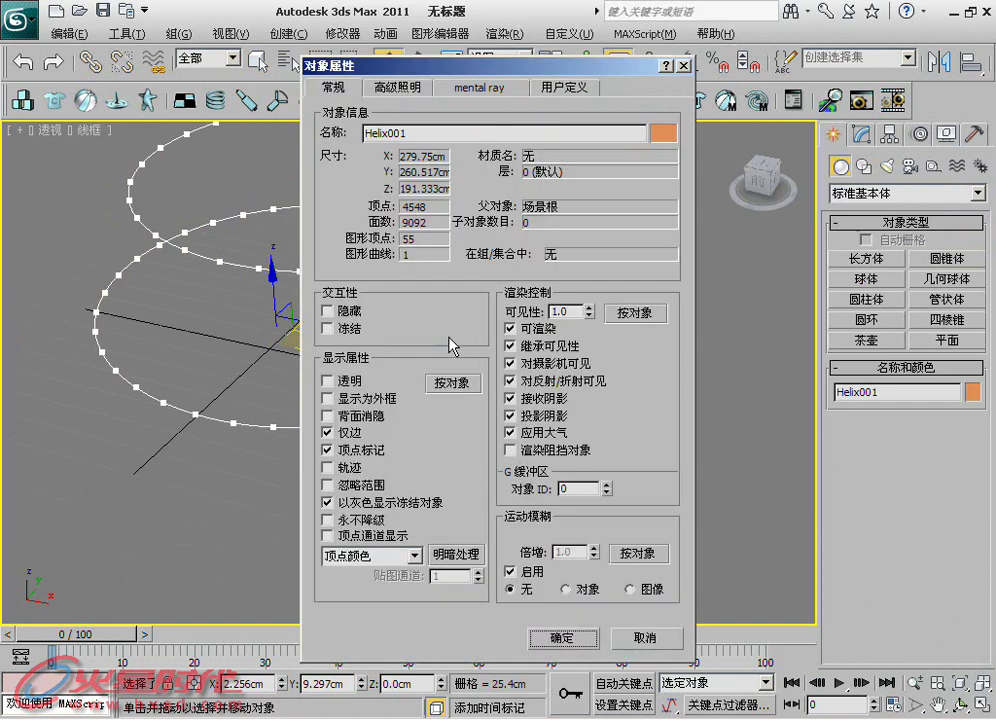
click(365, 451)
click(567, 648)
alt+middle_drag(485, 462, 534, 300)
Select the rope's end vertex beside the sphere at the Reactor Rope vertex level
drag(505, 282, 391, 251)
click(862, 138)
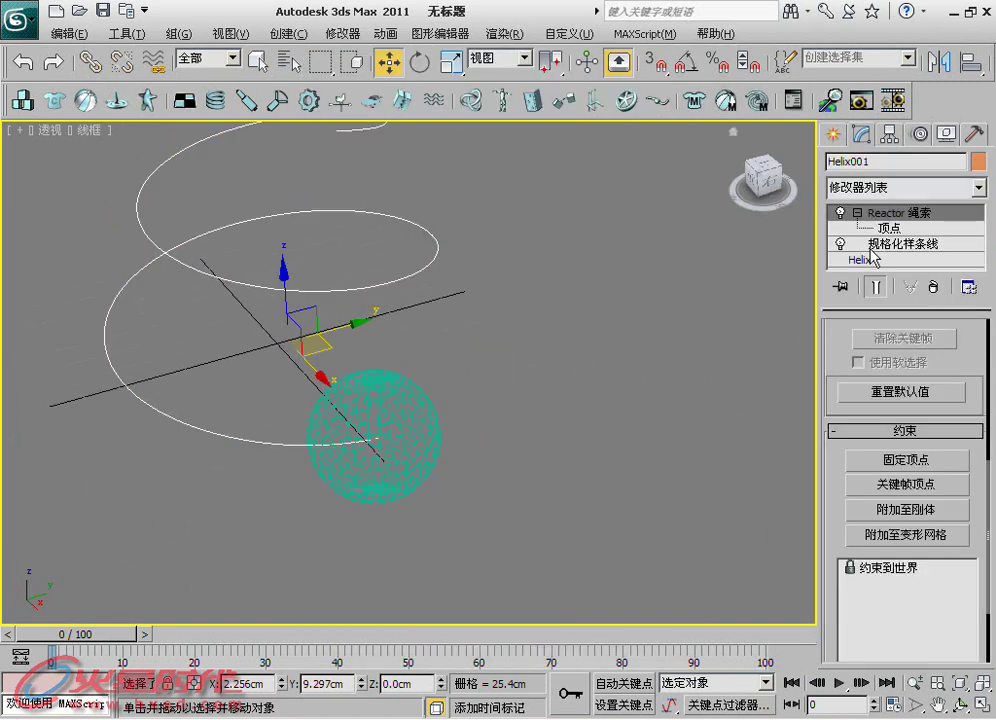
click(882, 228)
scroll(365, 462, up, 2)
drag(398, 374, 345, 422)
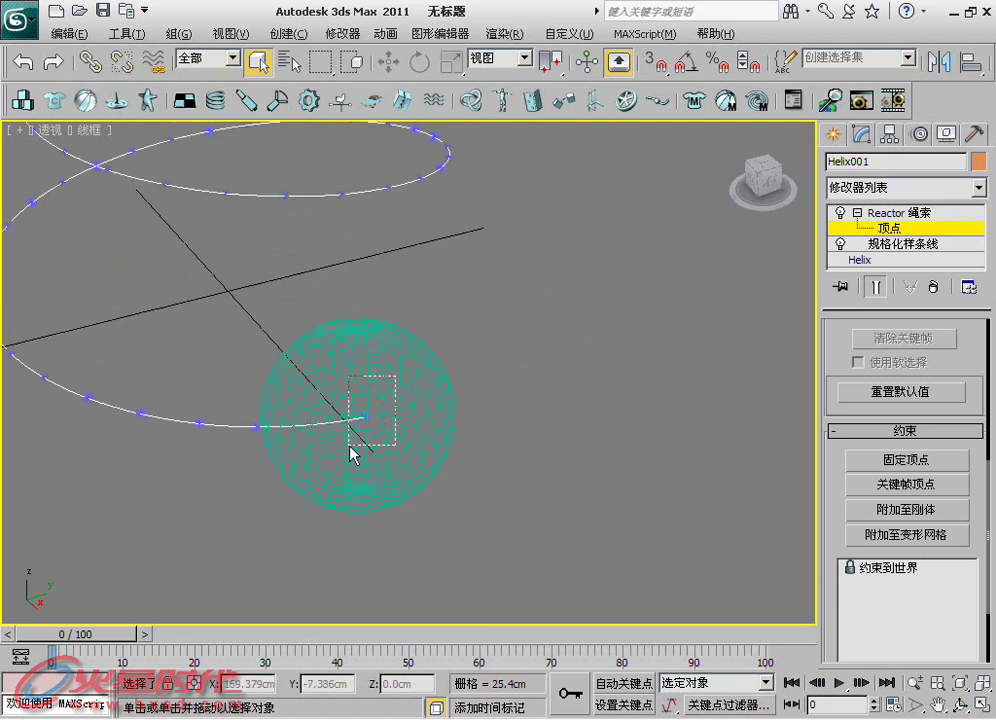
Attach the selected end vertex to Sphere001 with an Attach To Rigid Body constraint
click(911, 510)
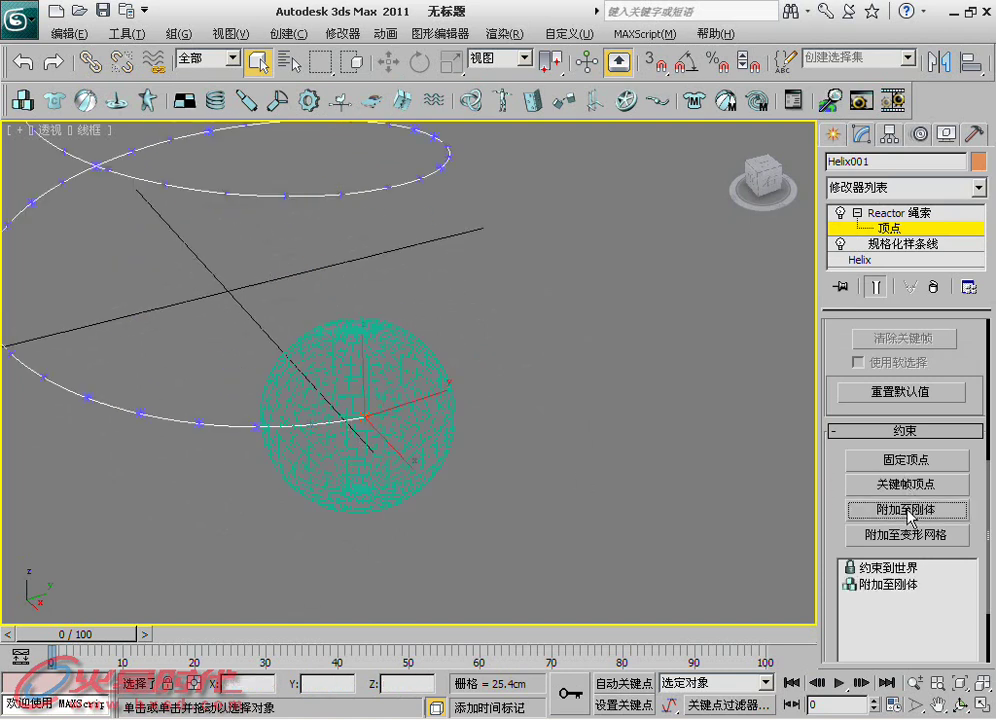
scroll(893, 585, down, 2)
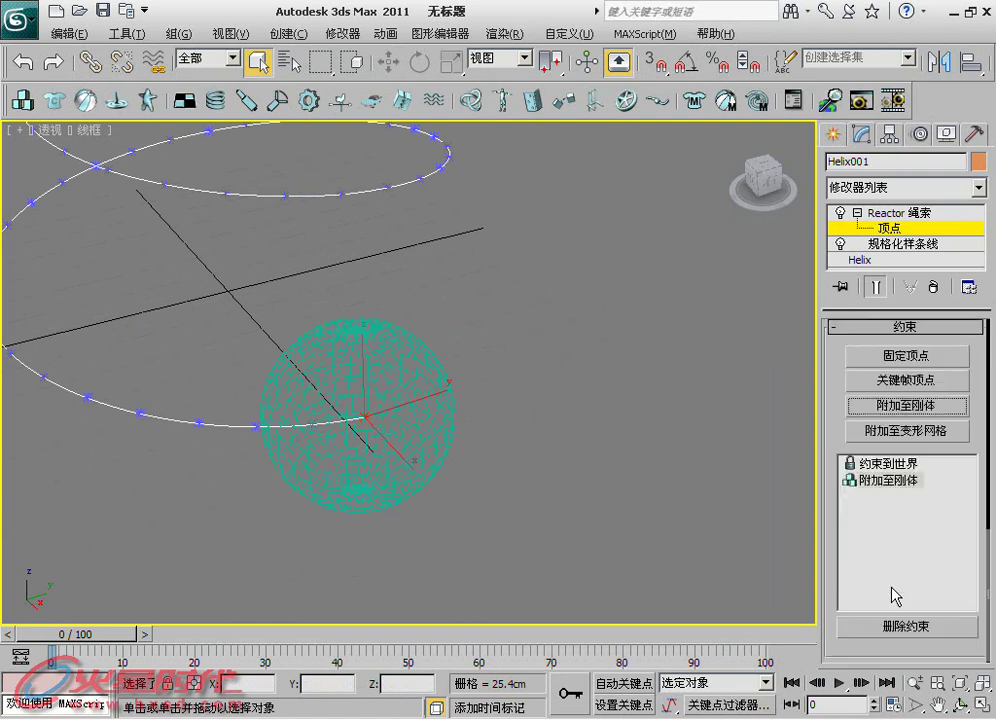
click(869, 480)
drag(829, 382, 840, 456)
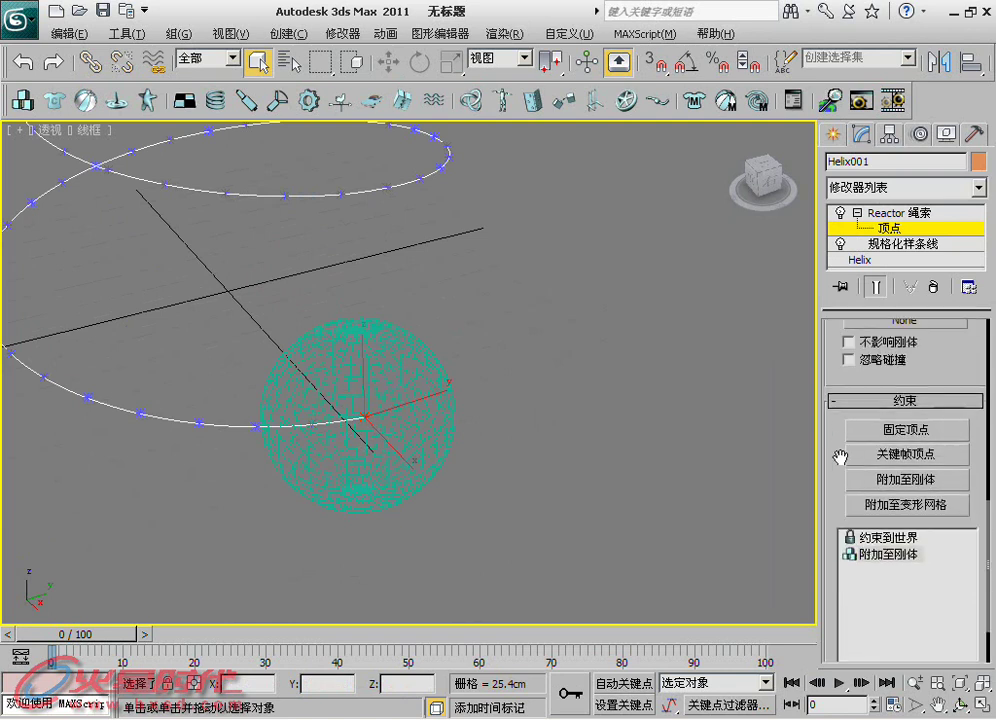
drag(899, 347, 895, 362)
click(905, 378)
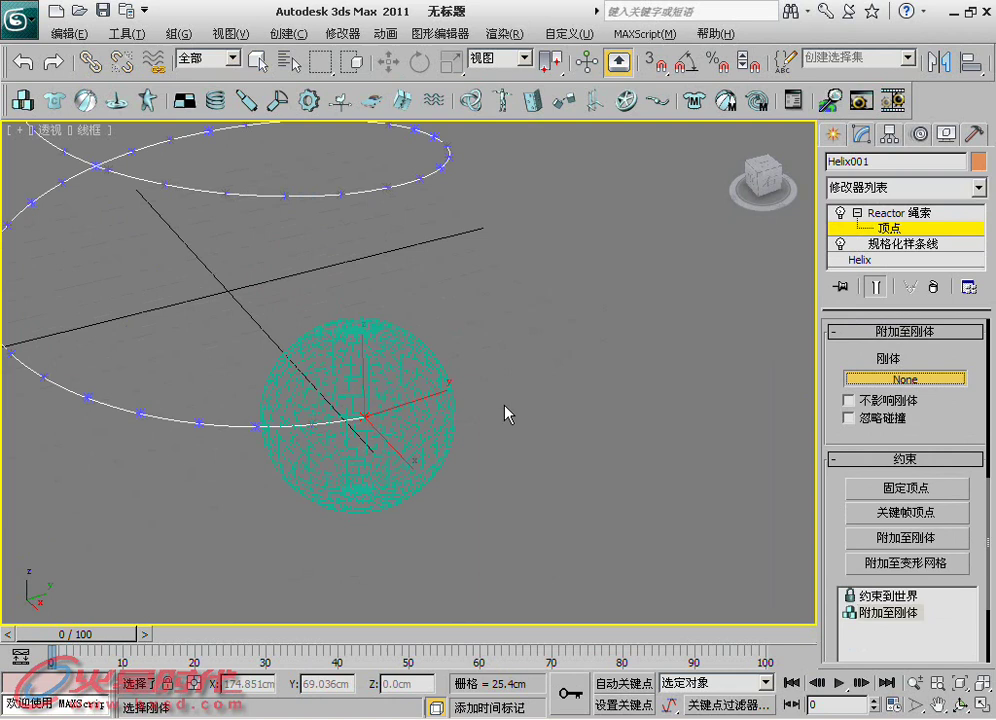
click(400, 349)
middle_drag(400, 349, 395, 362)
scroll(395, 362, down, 5)
click(940, 213)
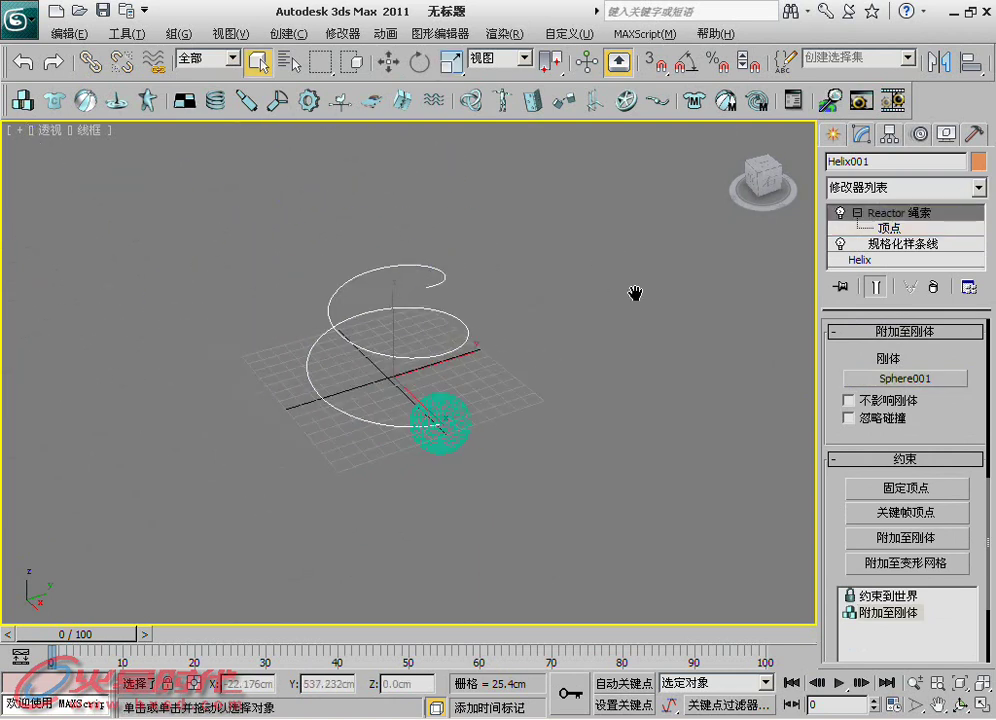
Put Sphere001 in a rigid body collection and Helix001 in a rope collection
click(438, 427)
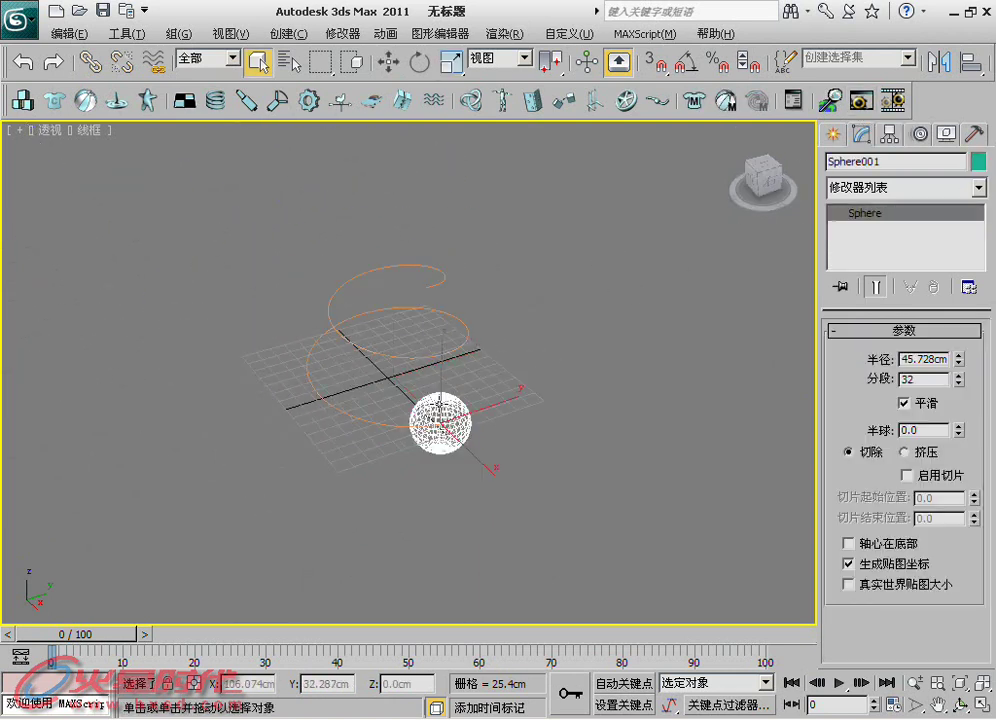
click(22, 100)
middle_drag(389, 343, 438, 336)
click(438, 336)
click(488, 268)
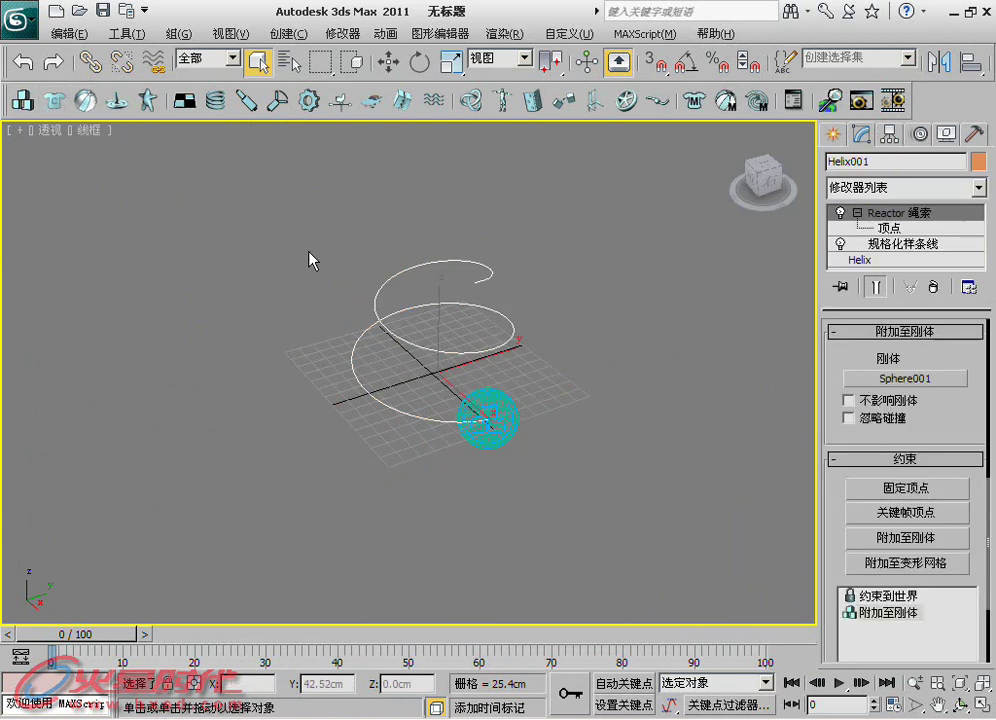
click(118, 103)
middle_drag(531, 270, 522, 282)
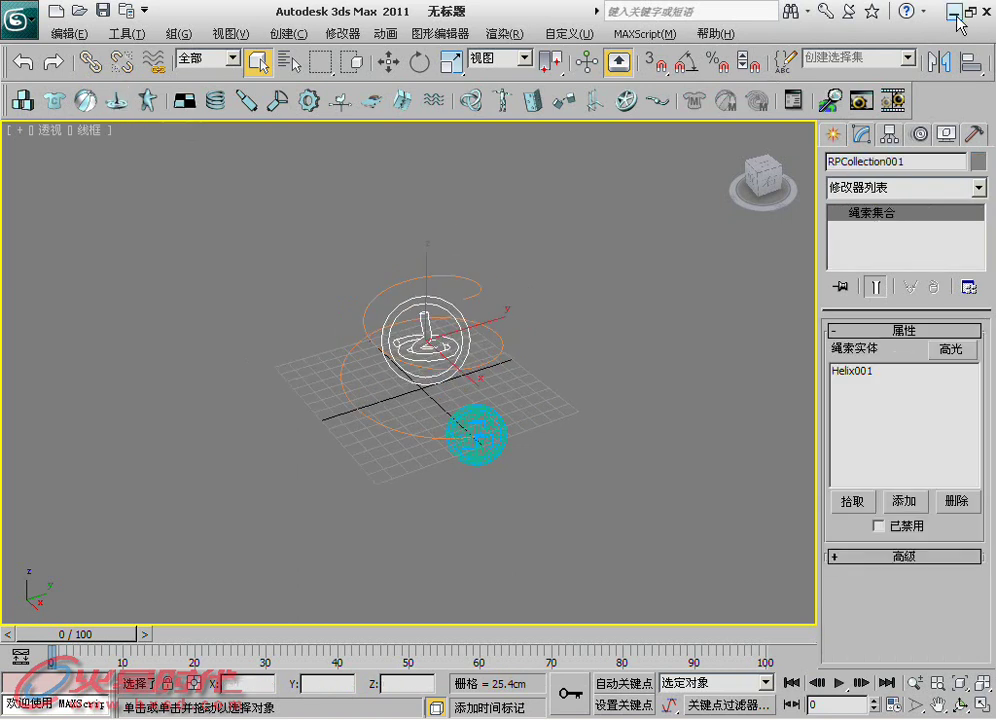
Play the rope falling in the Reactor real-time preview, then close the preview windows
click(877, 92)
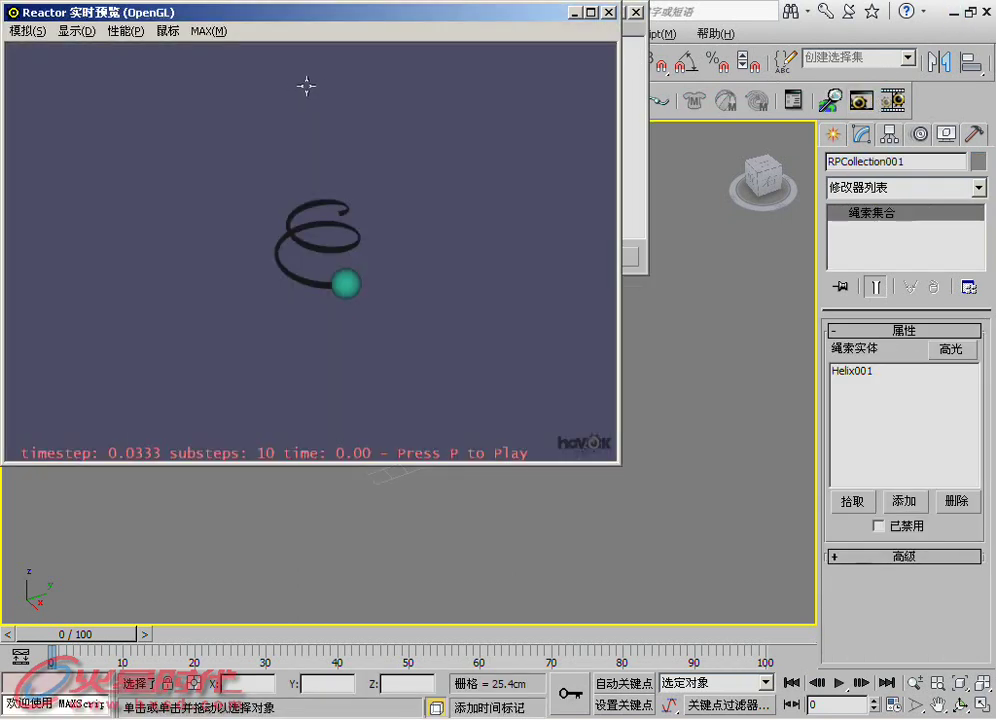
click(21, 38)
click(40, 48)
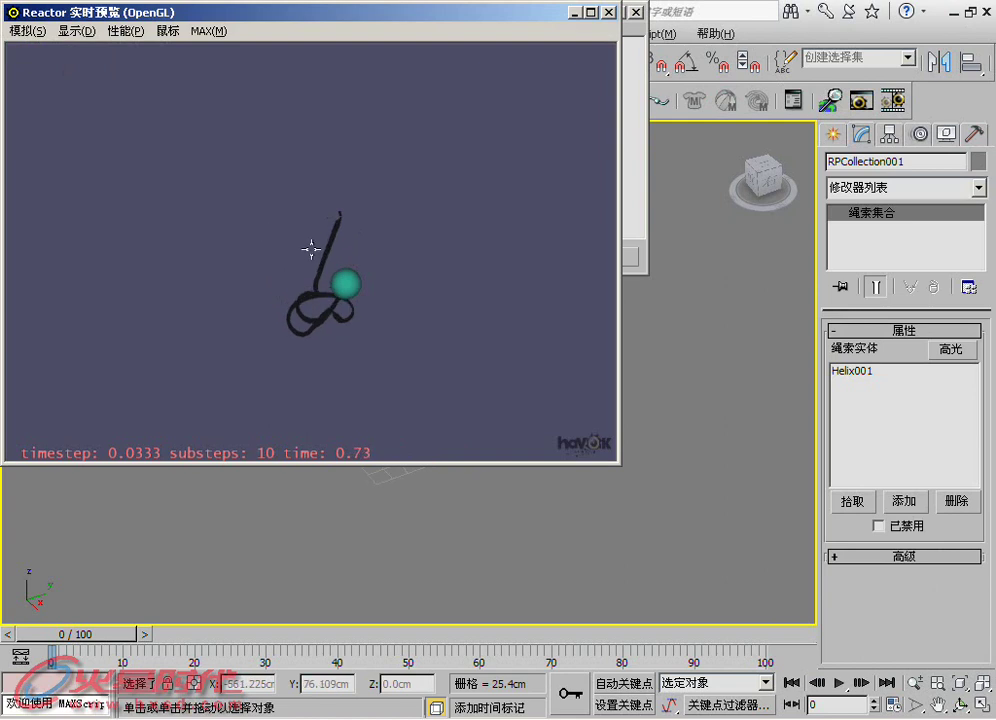
click(611, 12)
click(634, 12)
click(616, 411)
Set Sphere001's rigid-body mass to 20 and replay the Reactor preview
click(471, 420)
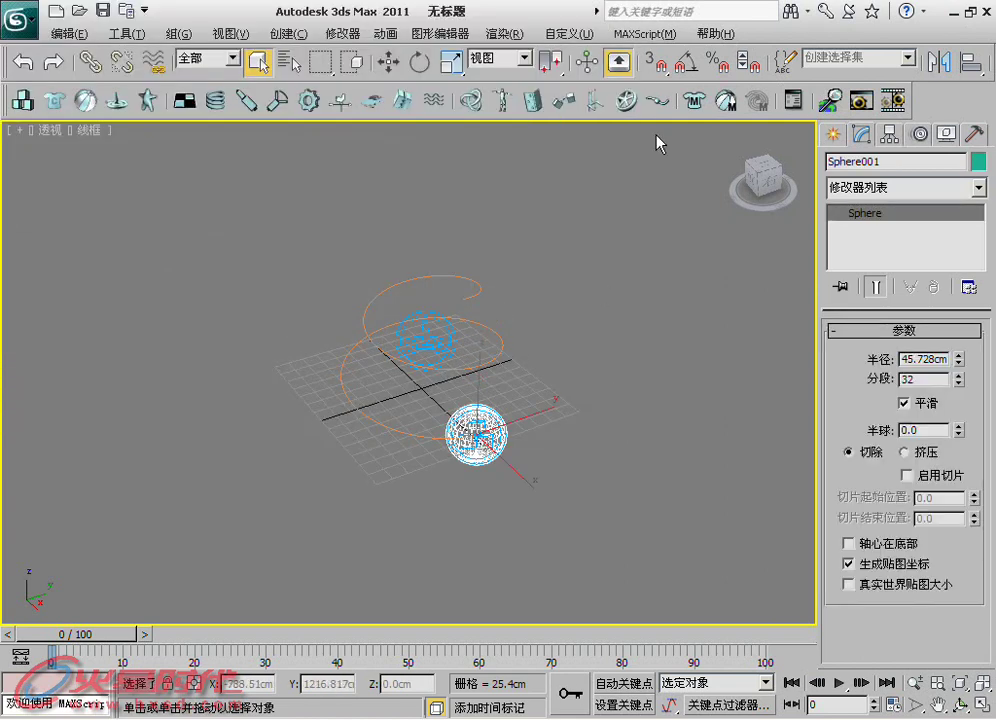
click(697, 101)
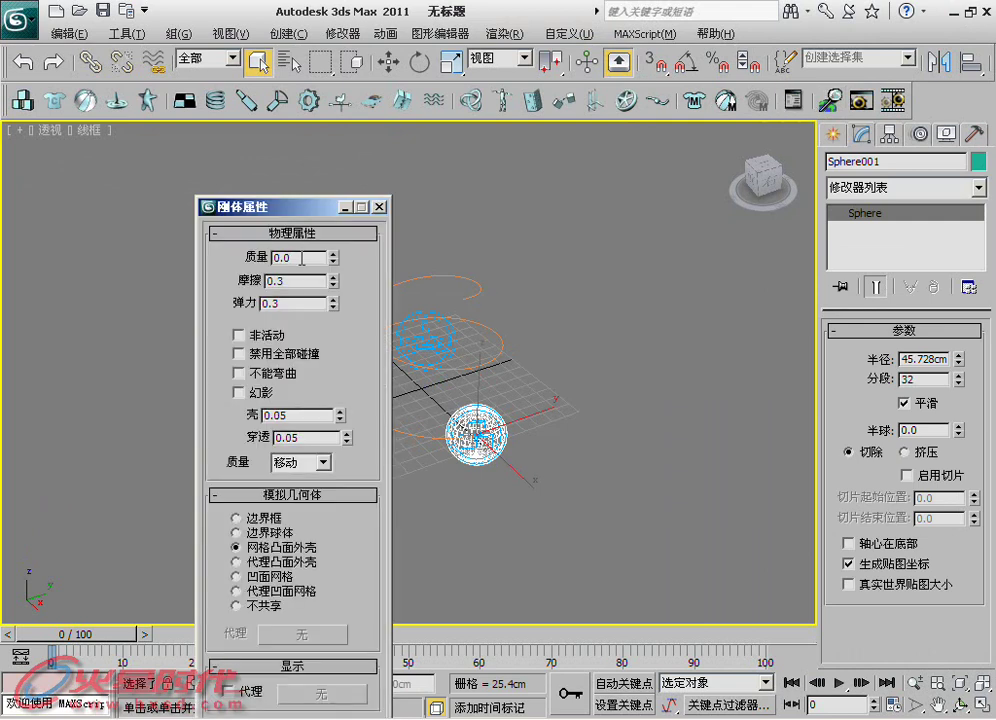
text(20)
click(893, 100)
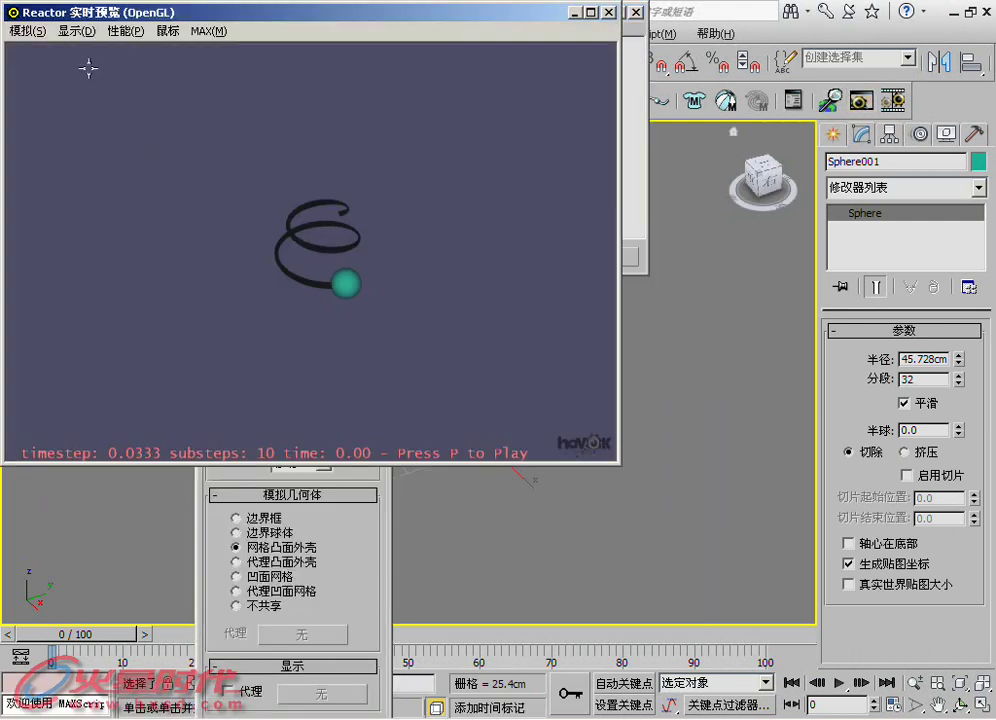
click(27, 30)
click(40, 43)
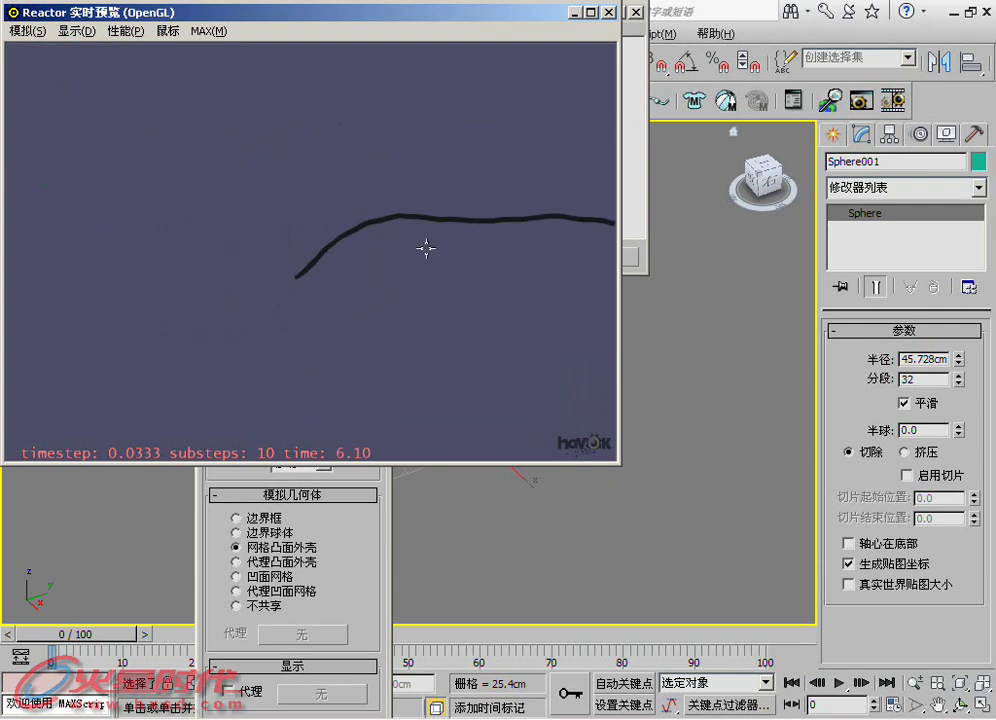
click(607, 12)
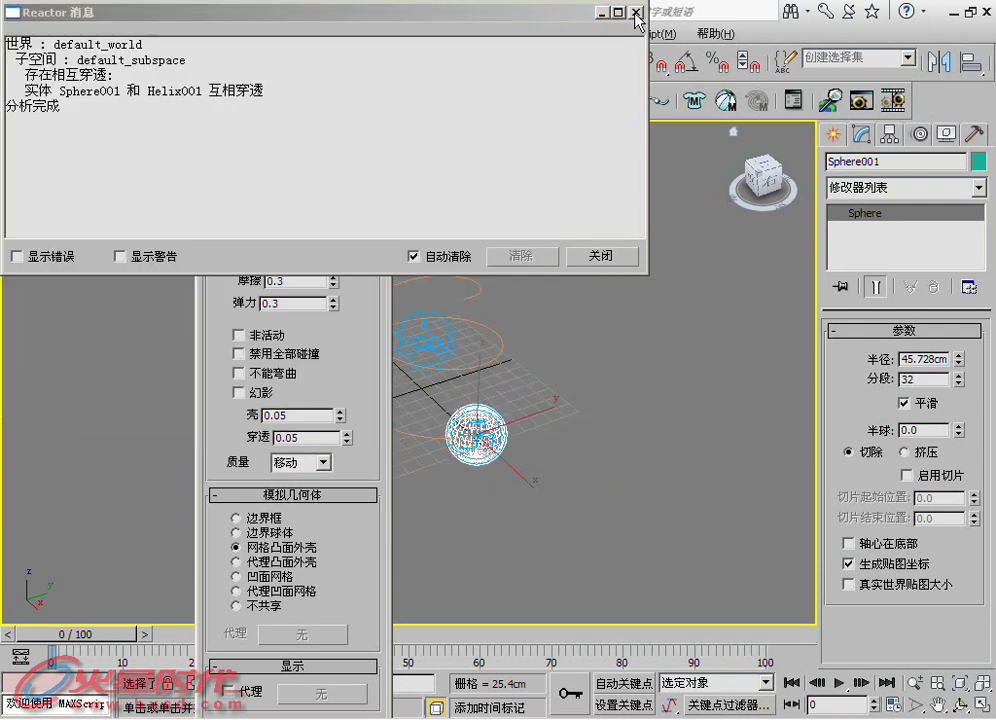
click(636, 11)
Switch to Move mode, deselect the sphere and orbit around the scene
right_click(545, 383)
click(557, 401)
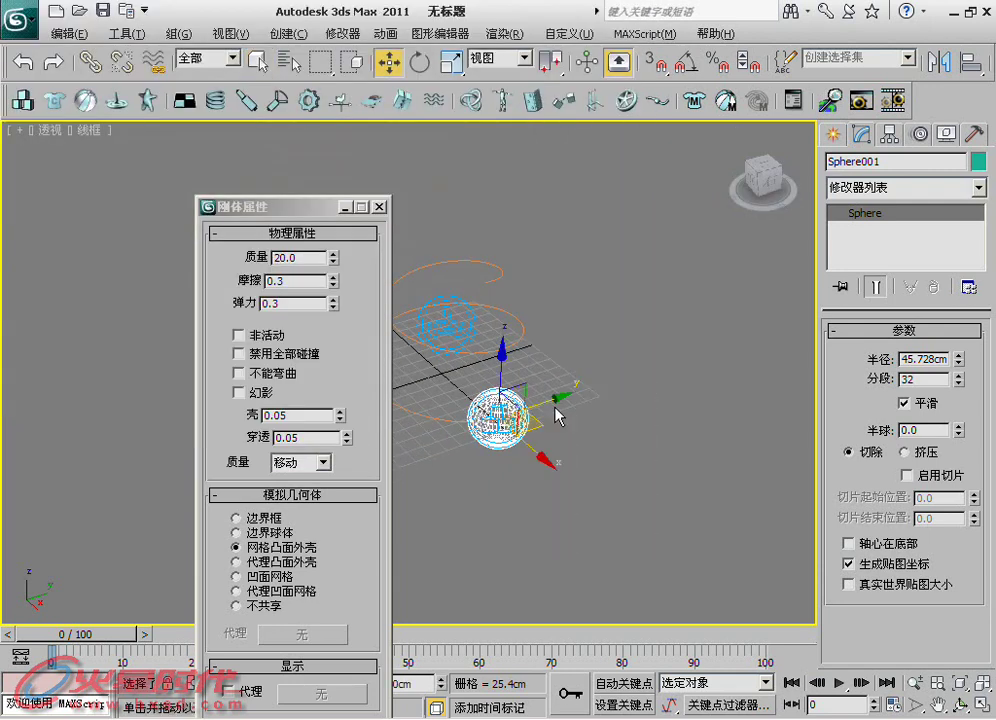
click(600, 431)
alt+middle_drag(505, 407, 563, 392)
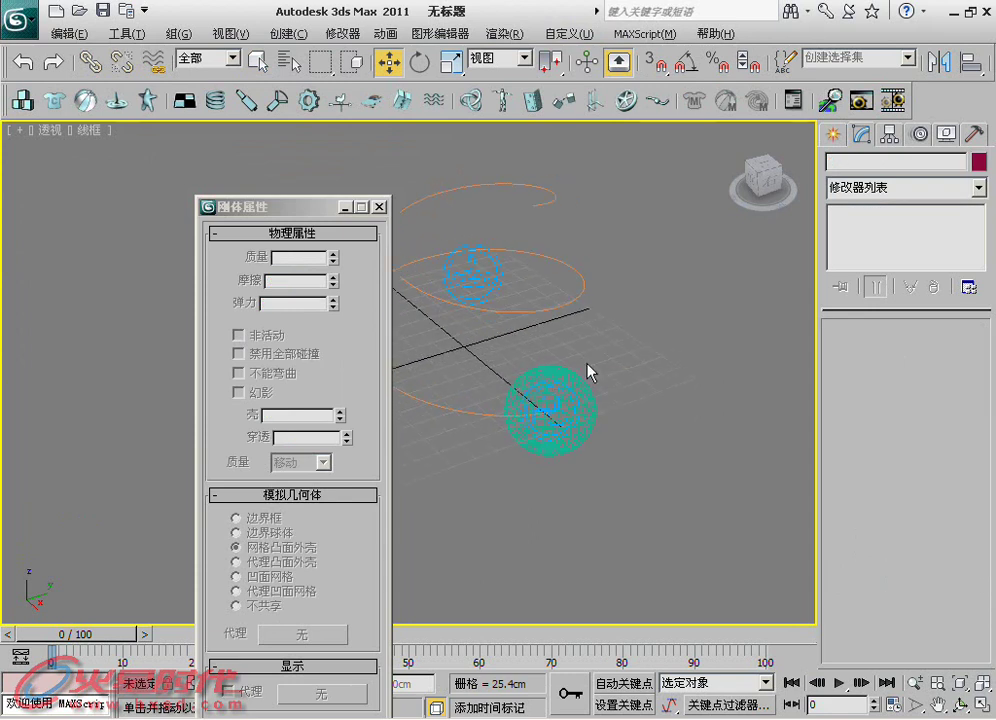
Select the helix rope and enter 0.5 as its Reactor friction
click(572, 303)
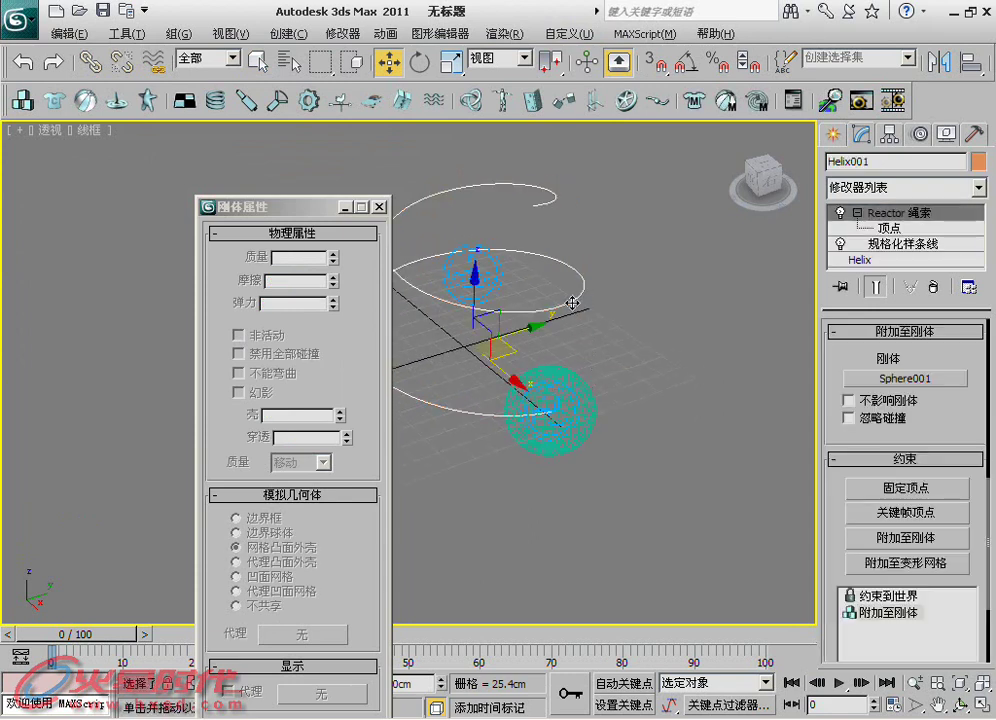
scroll(862, 362, up, 3)
scroll(870, 368, up, 2)
scroll(880, 375, up, 3)
scroll(890, 381, up, 2)
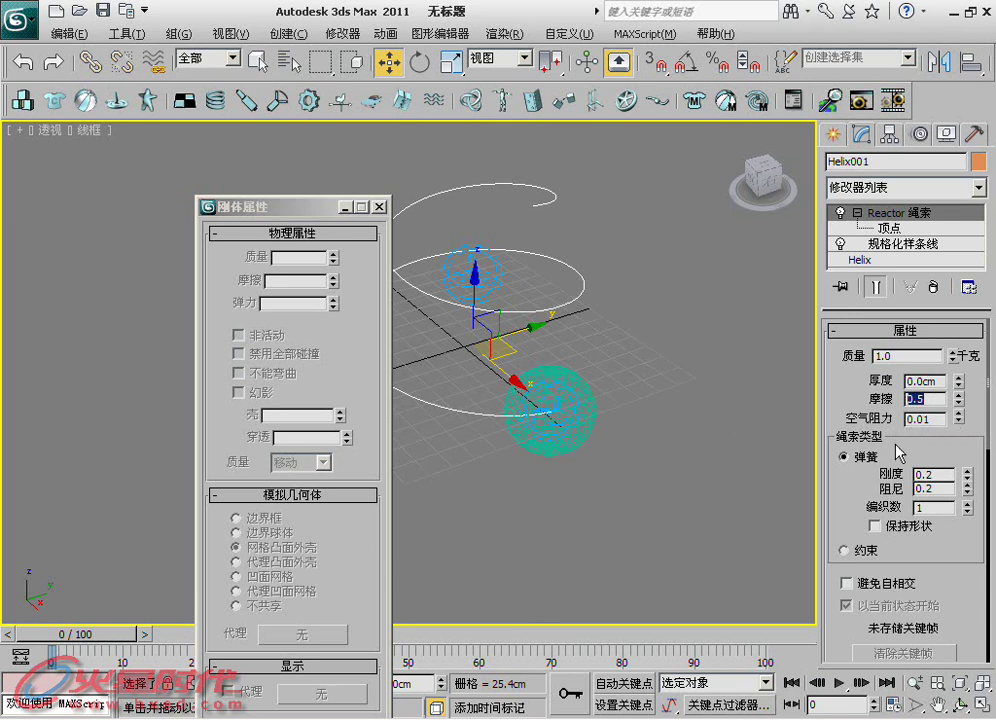
Change the helix rope's type from Spring to Constraint
scroll(961, 435, down, 2)
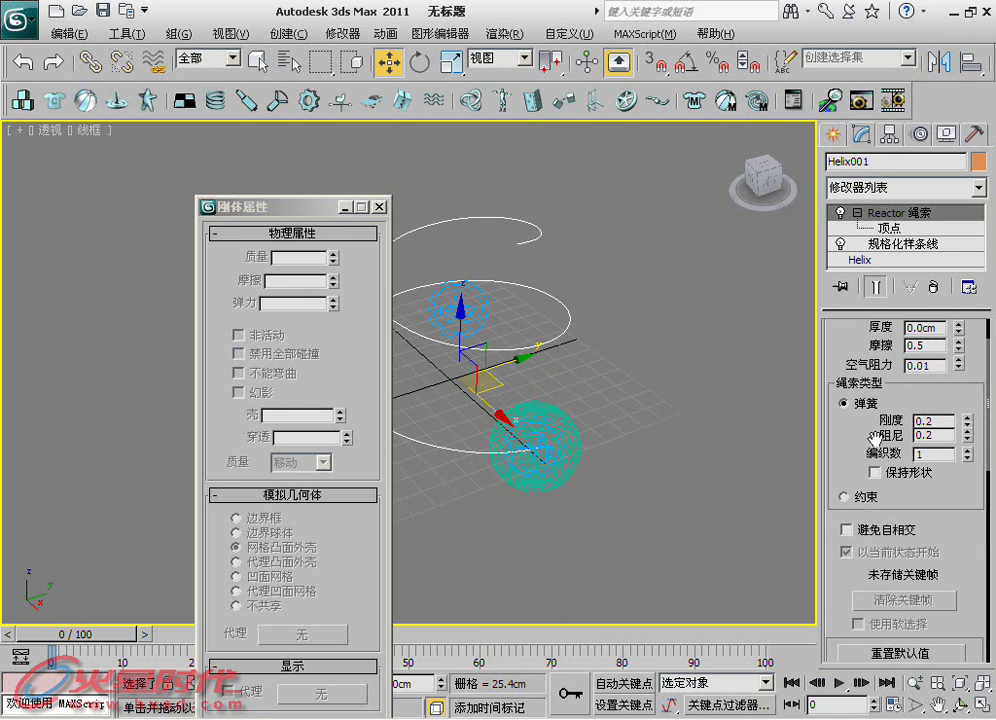
click(845, 496)
scroll(576, 362, down, 2)
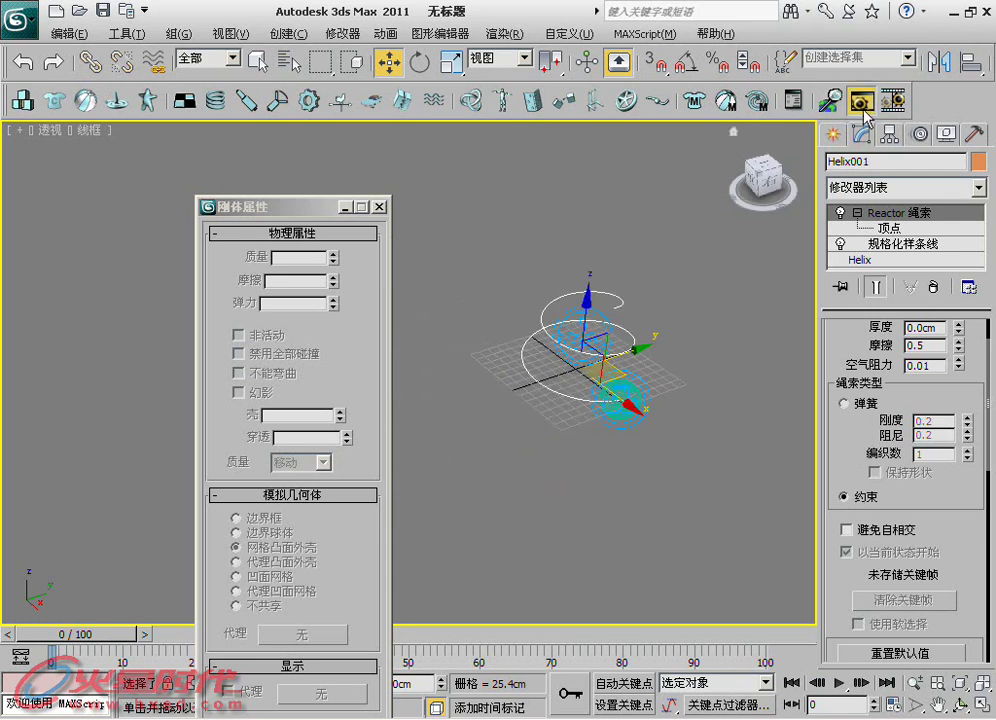
Watch the constraint rope fall in the Reactor real-time preview, then close it
click(863, 108)
click(31, 33)
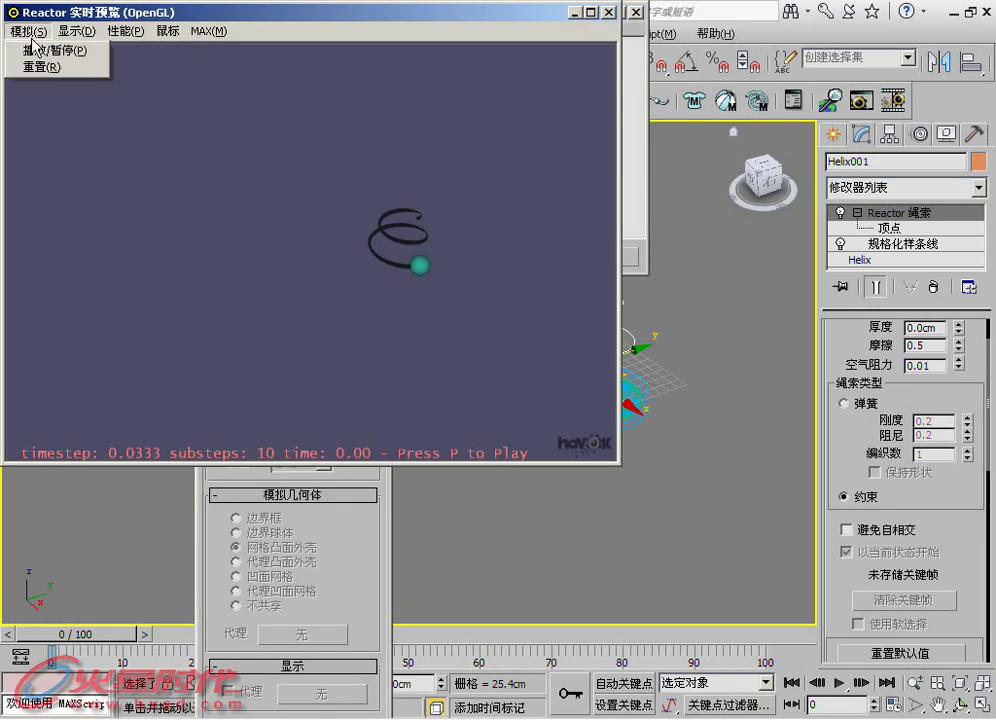
click(33, 49)
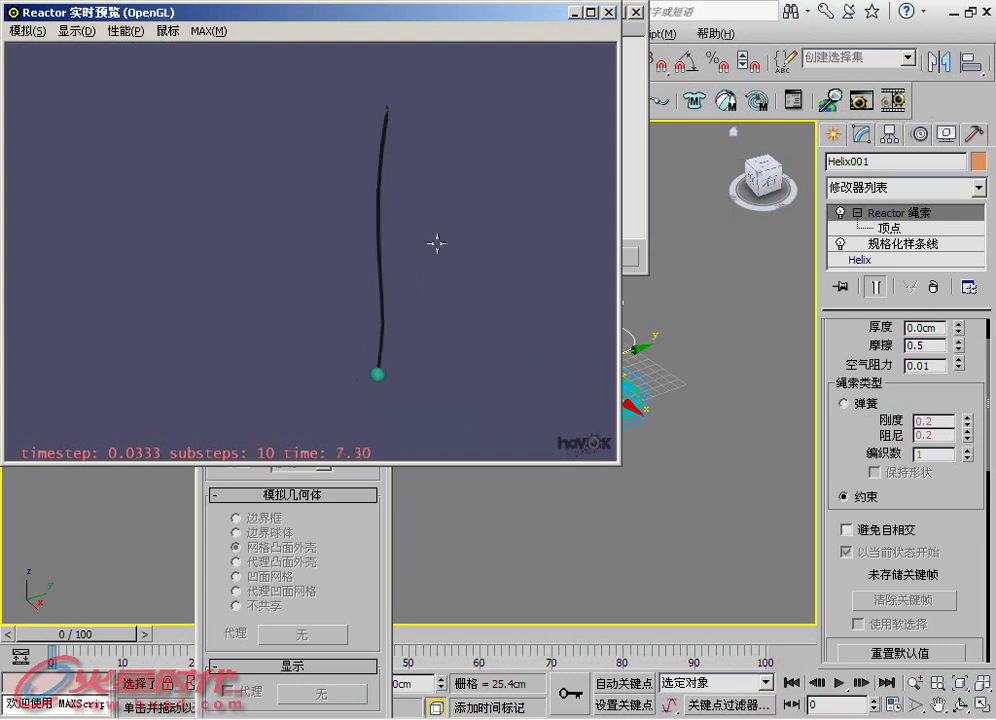
click(605, 12)
click(596, 251)
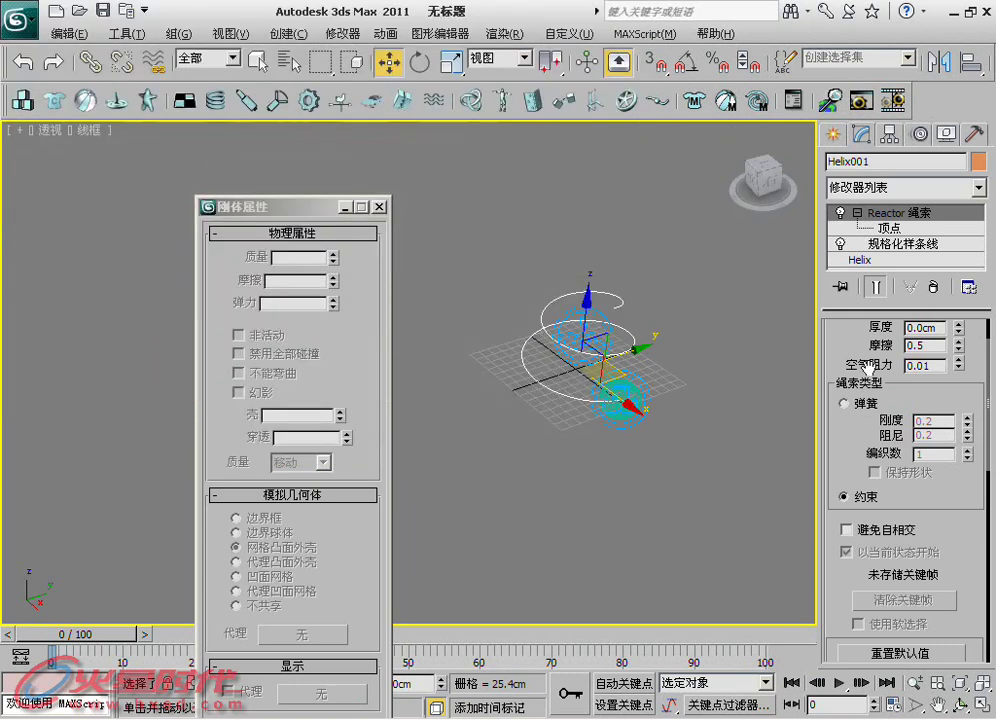
scroll(866, 369, up, 1)
Switch Helix001's rope back to Spring and play its fall in the Reactor real-time preview
click(868, 432)
middle_drag(698, 411, 621, 288)
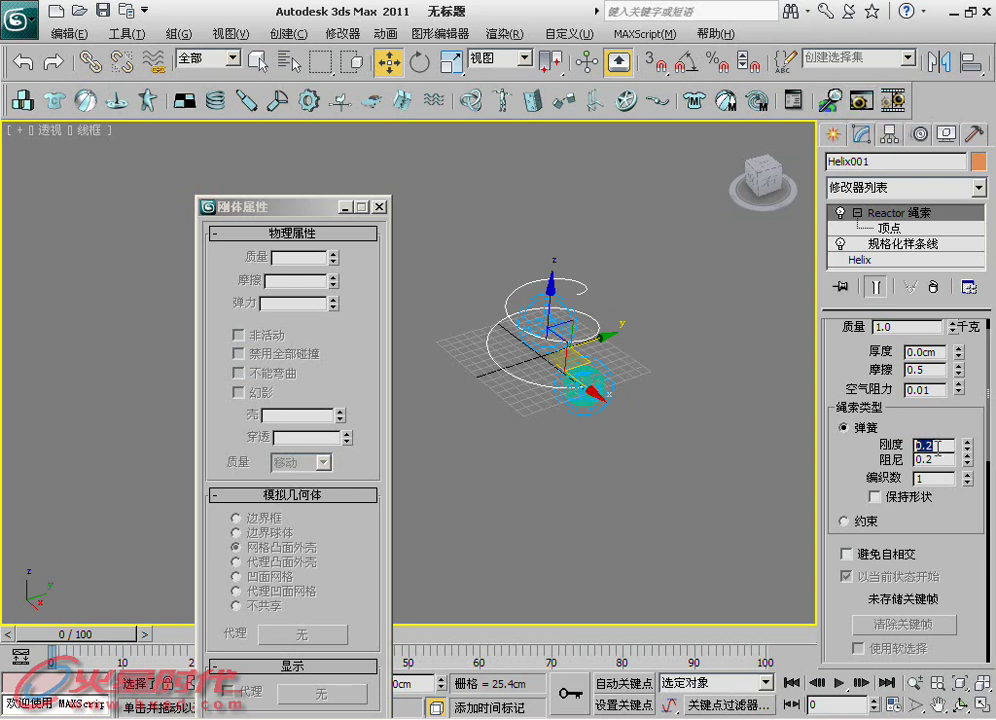
click(893, 100)
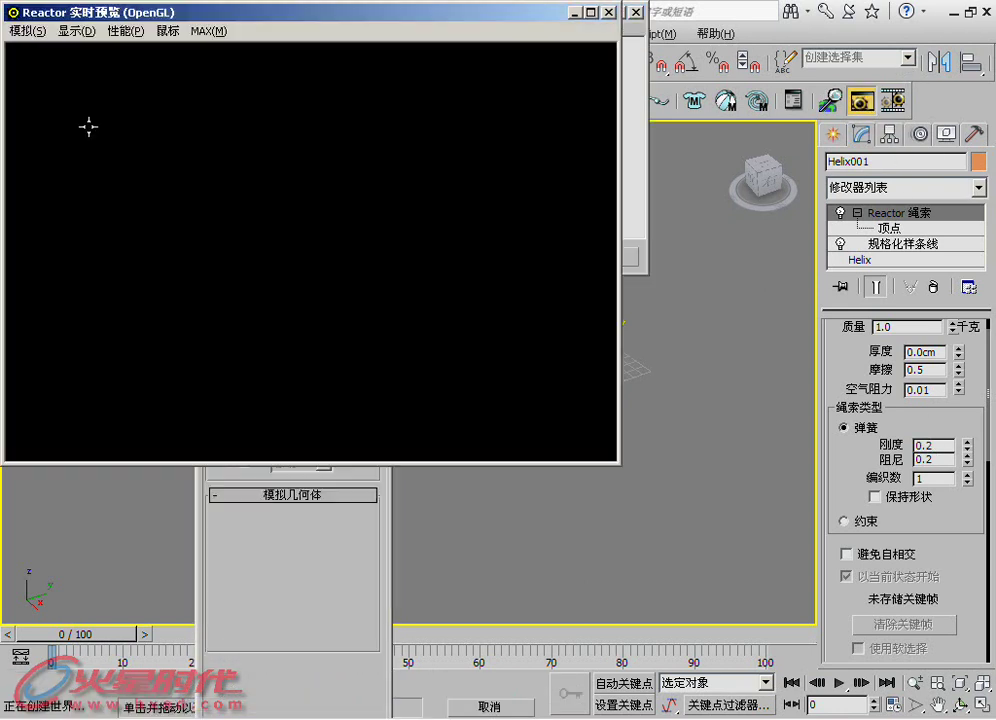
click(27, 31)
click(37, 50)
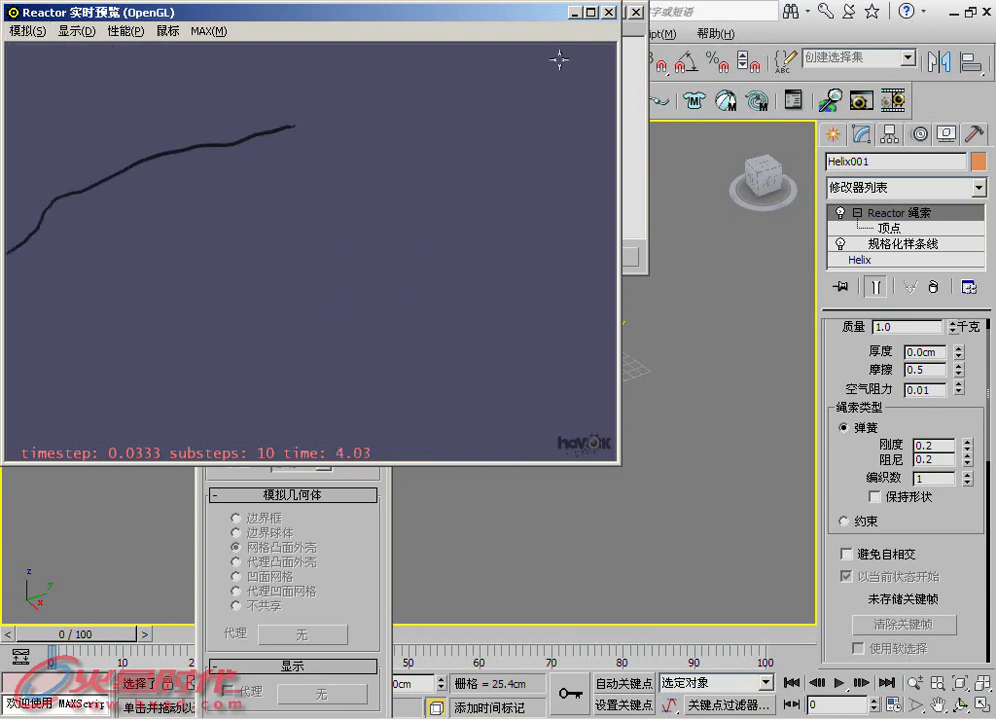
click(609, 12)
click(595, 256)
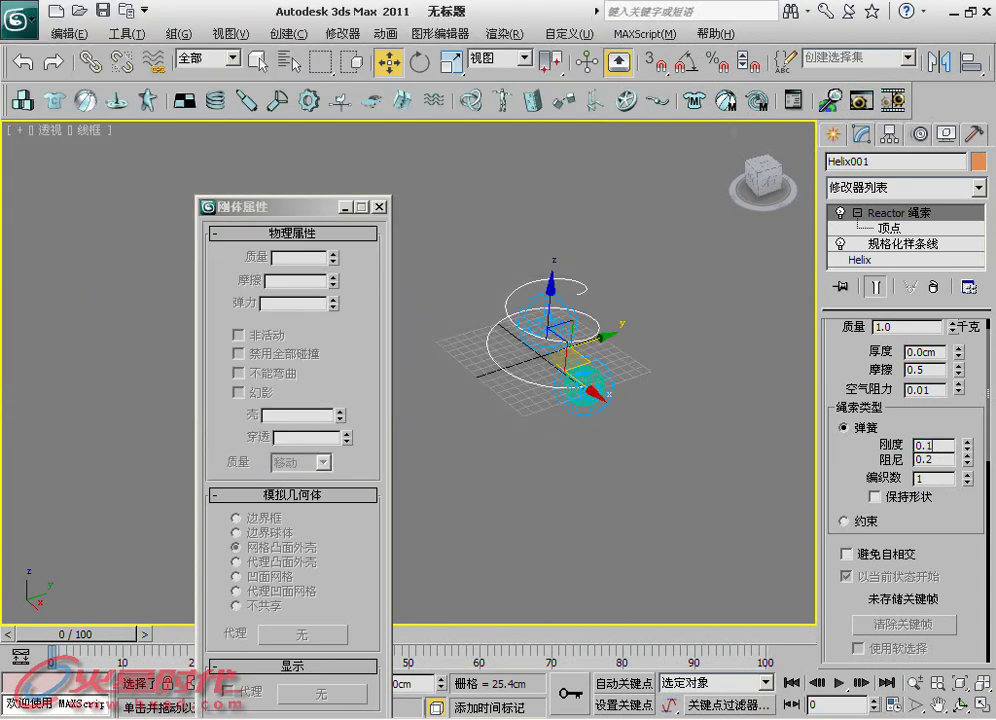
click(861, 100)
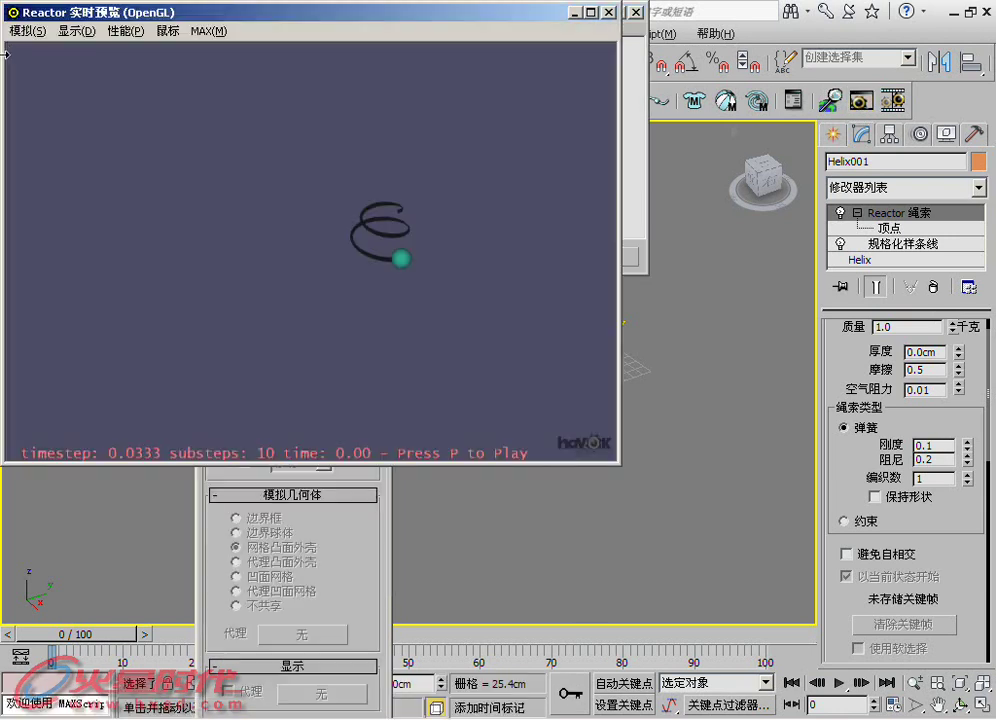
click(27, 31)
click(33, 47)
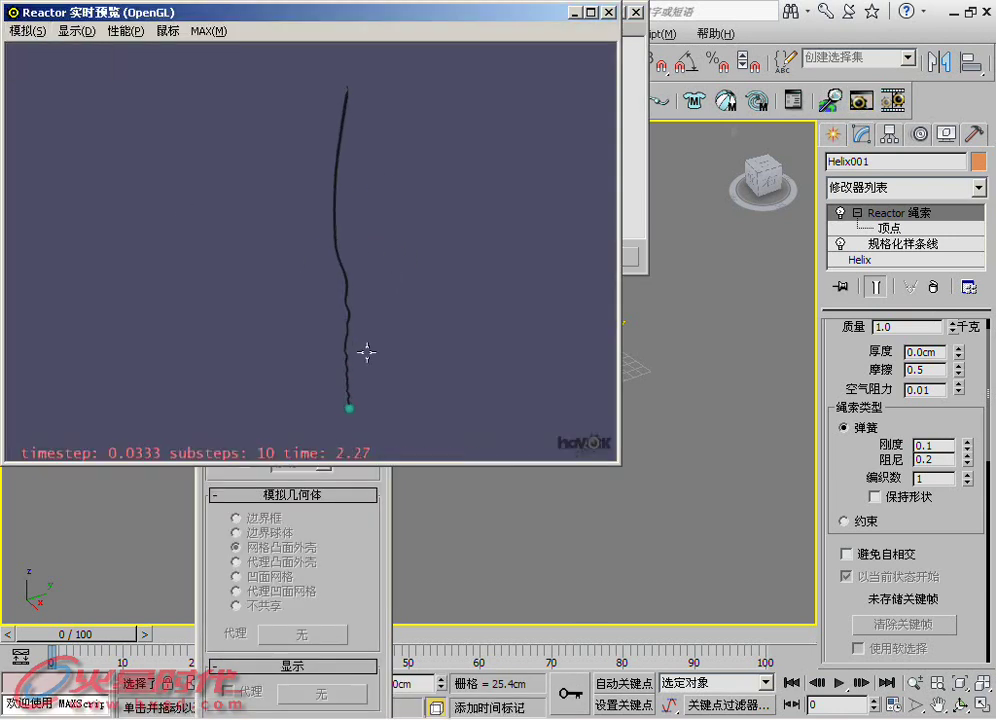
drag(372, 332, 349, 136)
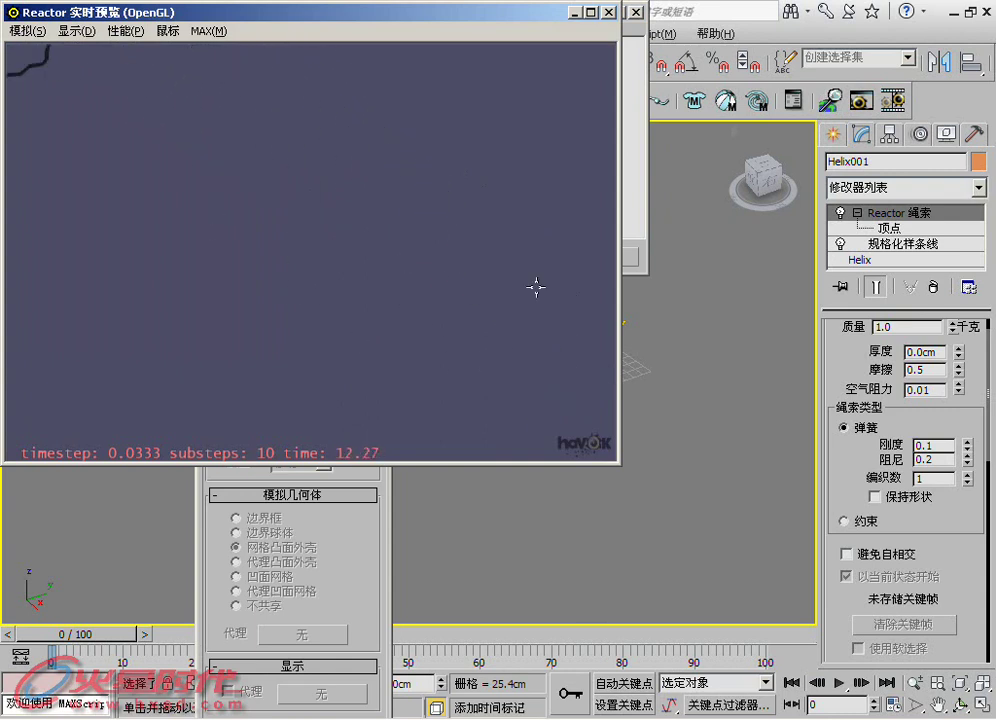
click(604, 12)
click(603, 12)
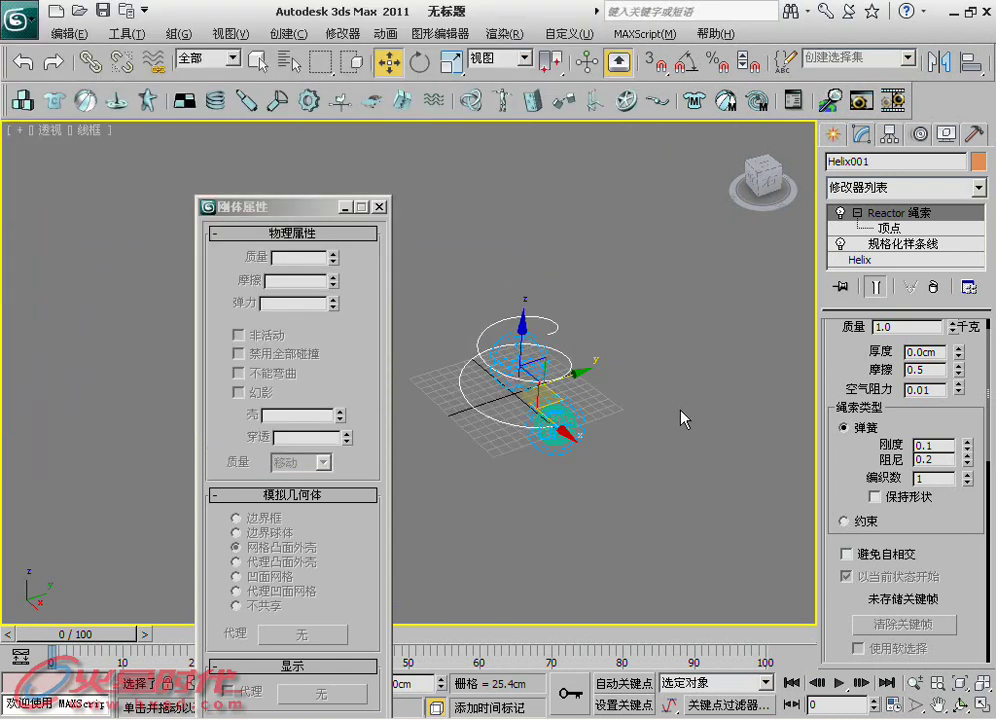
Scroll down to the Constraints rollout, then close the Rigid Body Properties window
scroll(879, 476, down, 2)
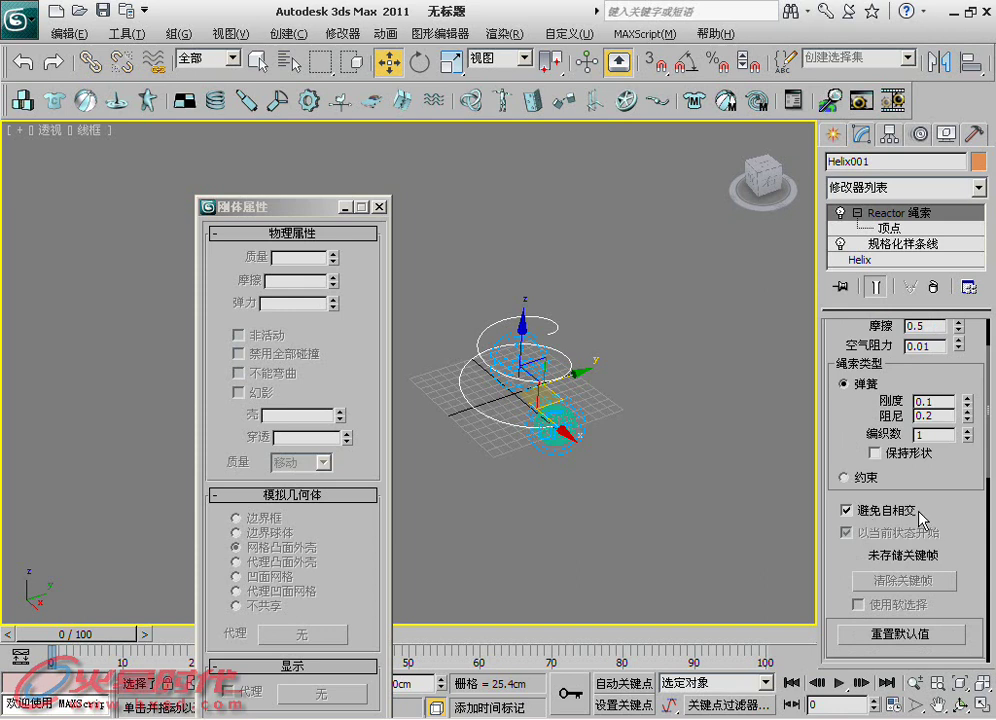
scroll(893, 518, down, 2)
scroll(880, 530, down, 10)
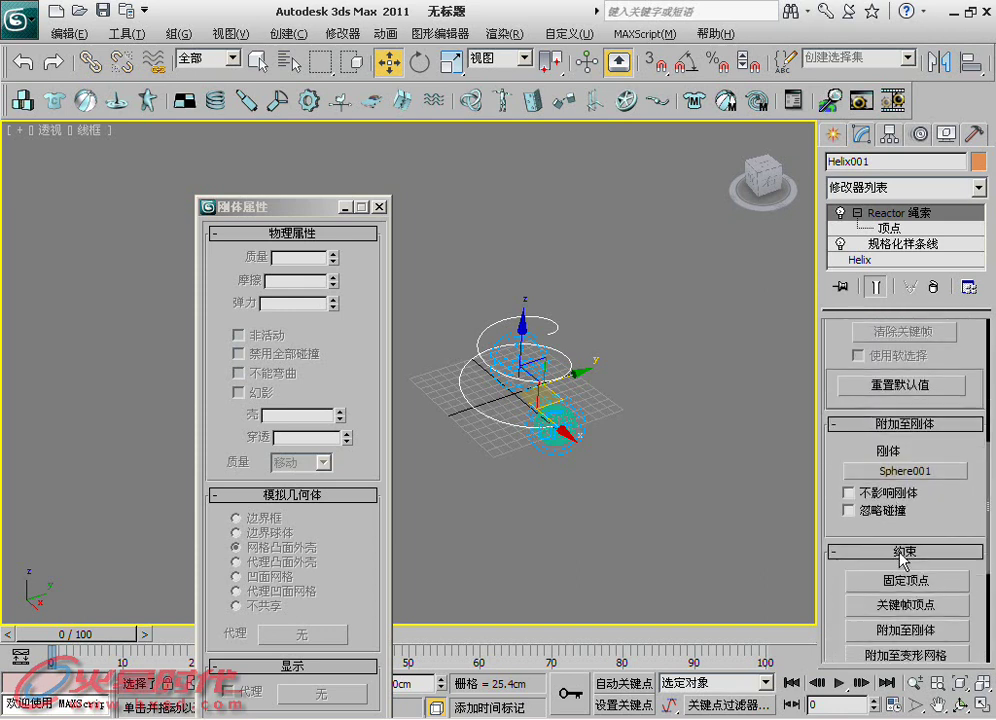
scroll(873, 543, down, 2)
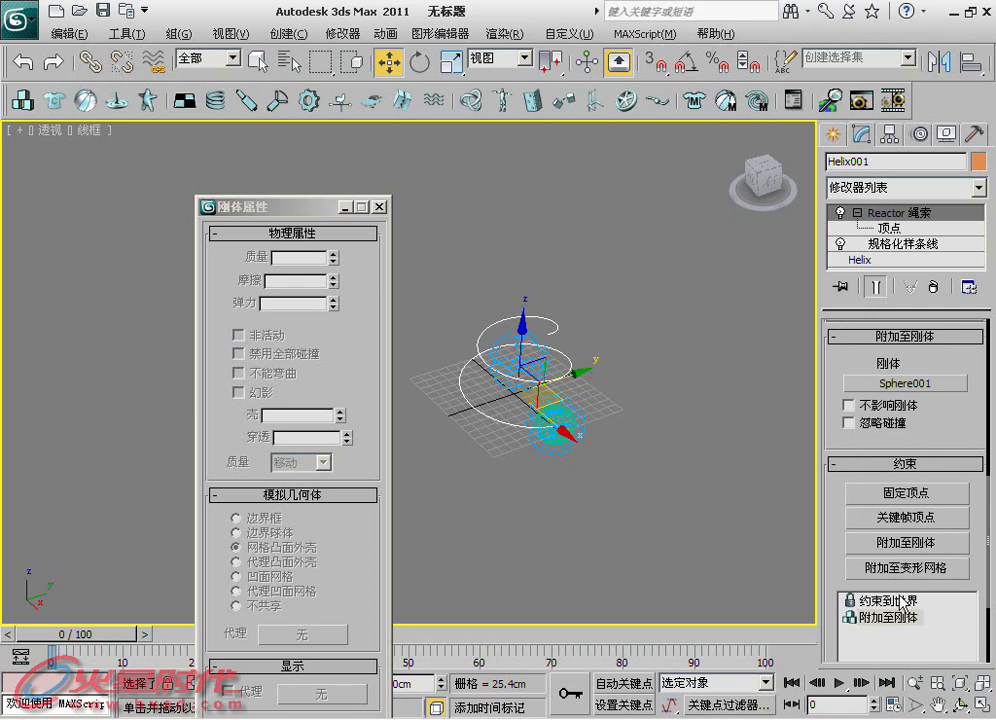
scroll(845, 495, down, 2)
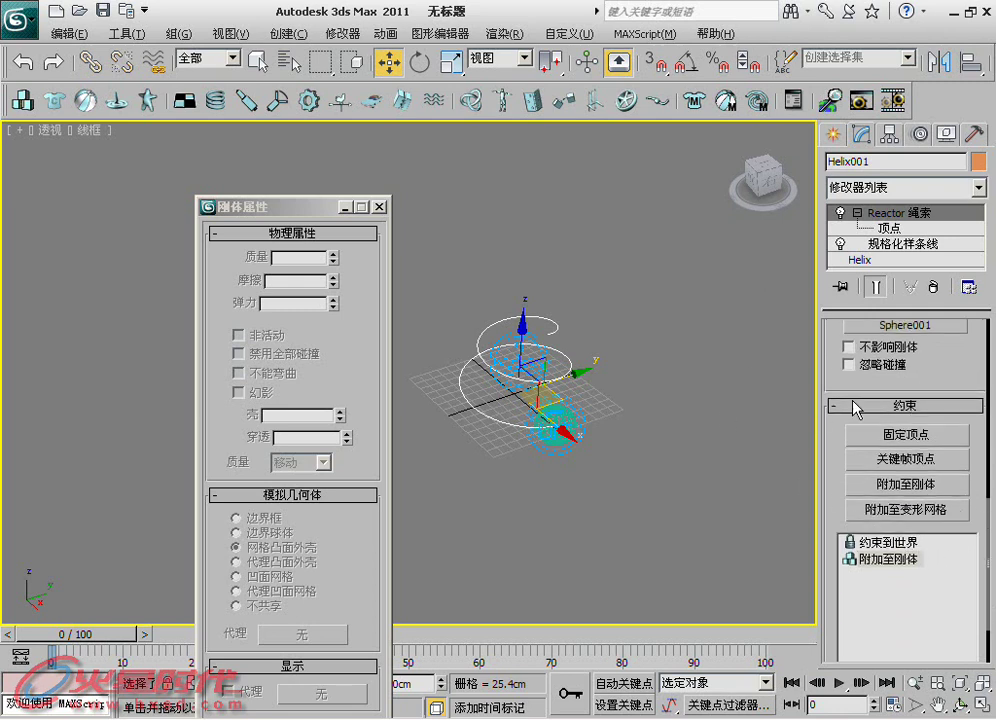
click(379, 207)
Zoom and pan the viewport to bring the helix rope and Sphere001 closer into view
scroll(515, 415, up, 2)
middle_drag(545, 400, 435, 402)
scroll(415, 365, up, 2)
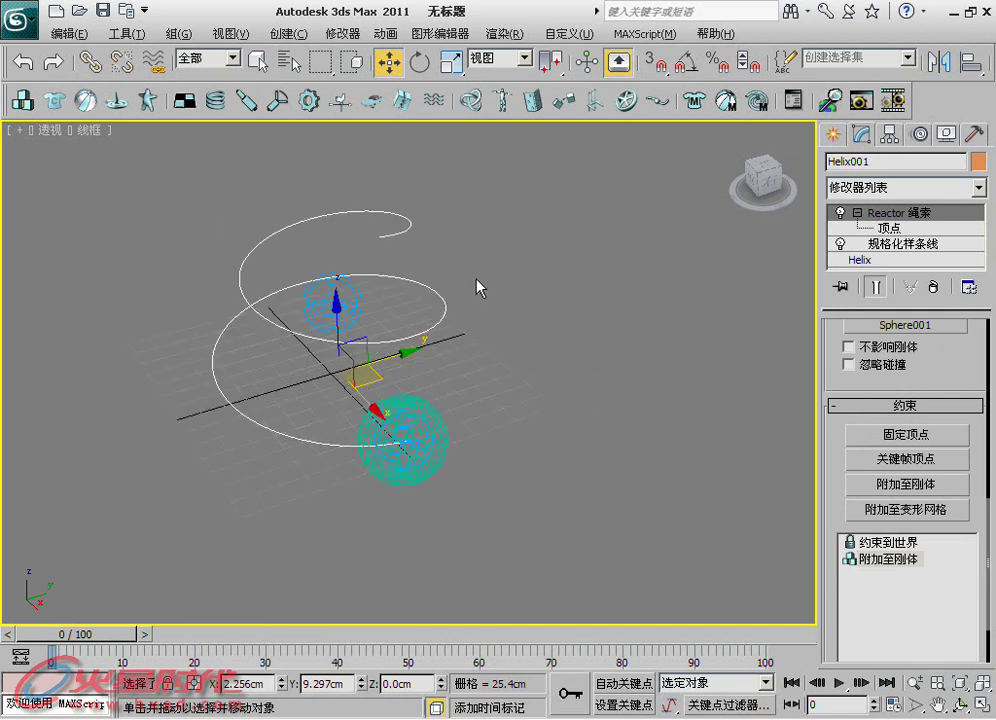
click(890, 228)
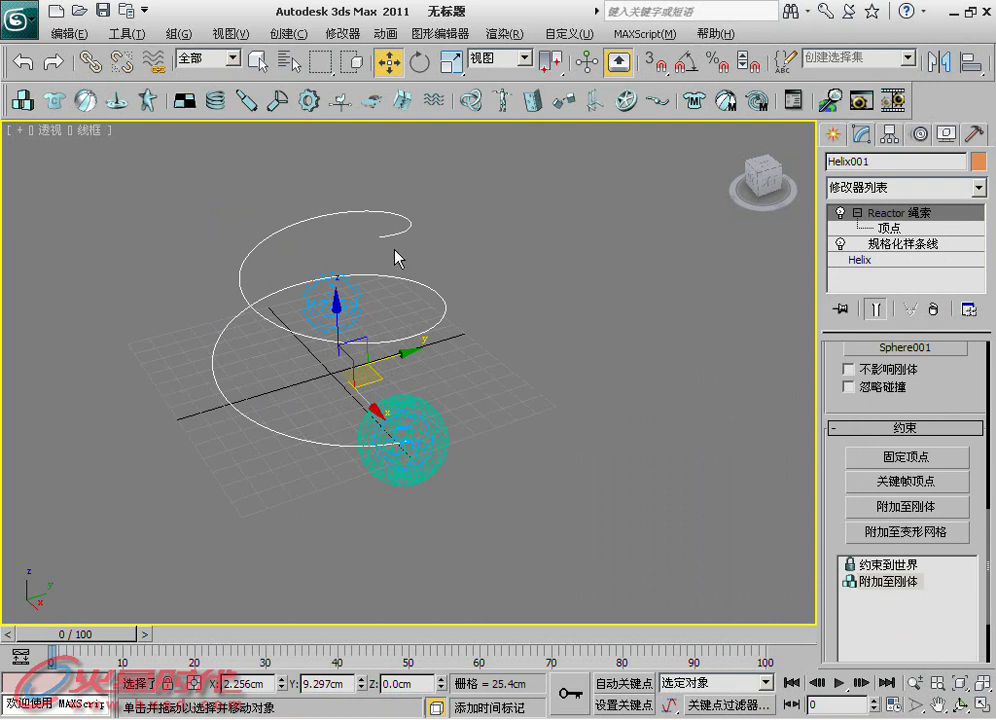
middle_drag(397, 259, 404, 260)
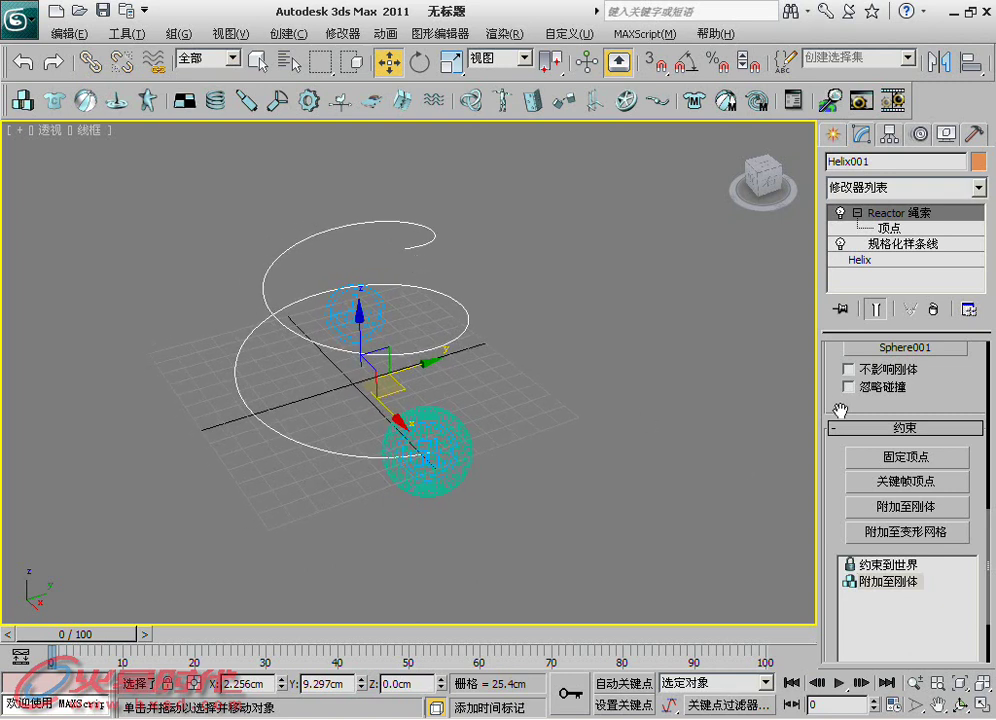
drag(839, 393, 839, 458)
scroll(838, 458, up, 3)
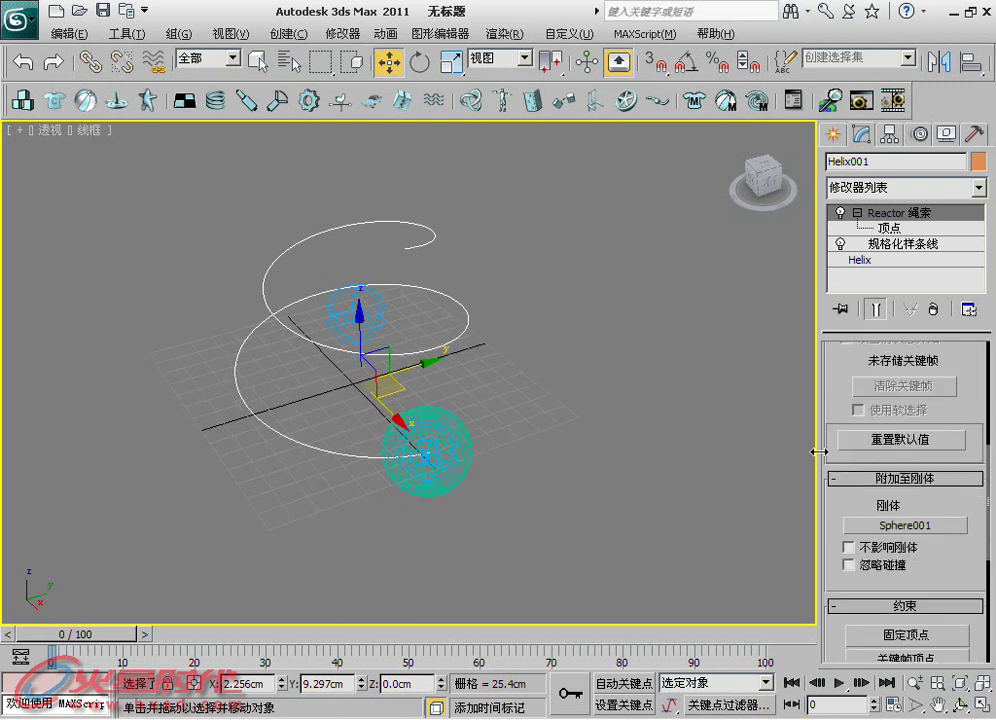